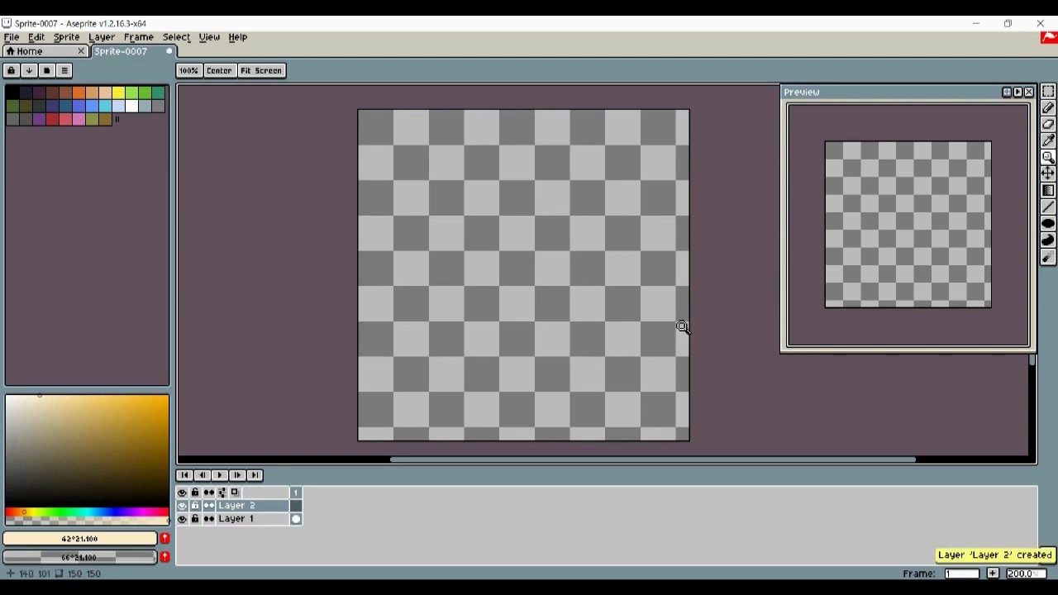
Try a flat Paint Bucket fill of pale yellow (HSV 42, 45, 100) on Layer 2, and undo the fill.
{"action": "left_click", "coordinate": [77, 420]}
{"action": "left_click_drag", "start_coordinate": [78, 420], "coordinate": [80, 397]}
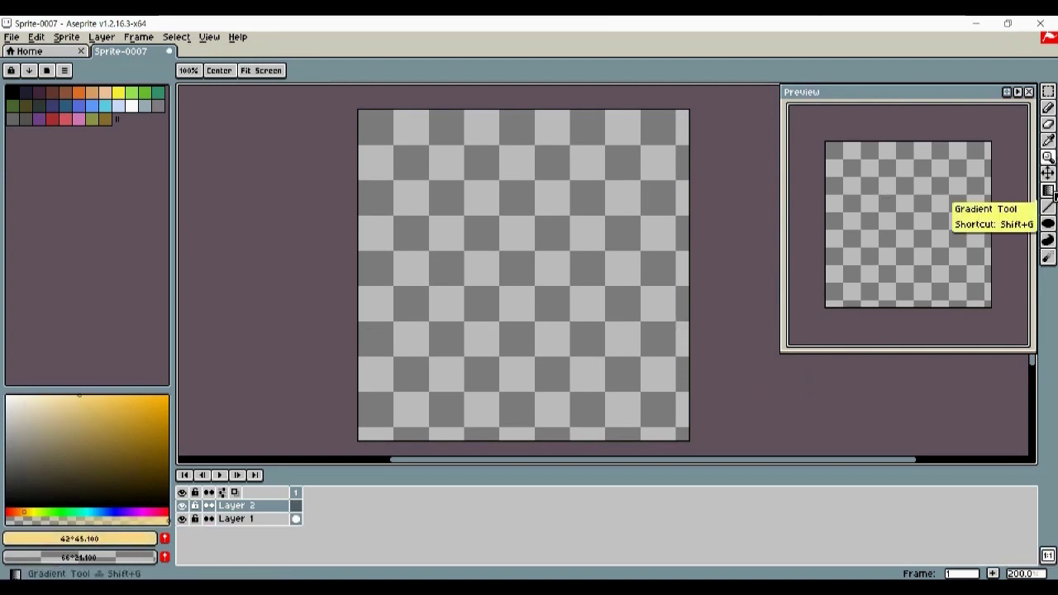
{"action": "left_click", "coordinate": [1041, 192]}
{"action": "left_click", "coordinate": [1014, 190]}
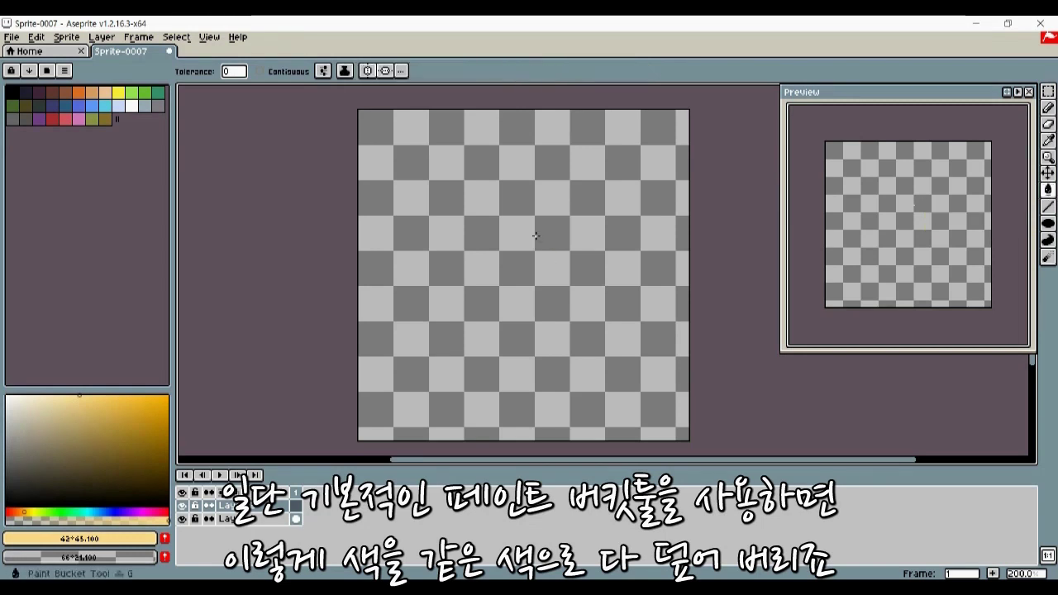
{"action": "left_click", "coordinate": [602, 245]}
{"action": "key", "text": "ctrl+z"}
Choose the Gradient tool with a golden yellow foreground (HSV 42, 65, 95) and dark brown background (HSV 42, 77, 39).
{"action": "left_click", "coordinate": [1046, 191]}
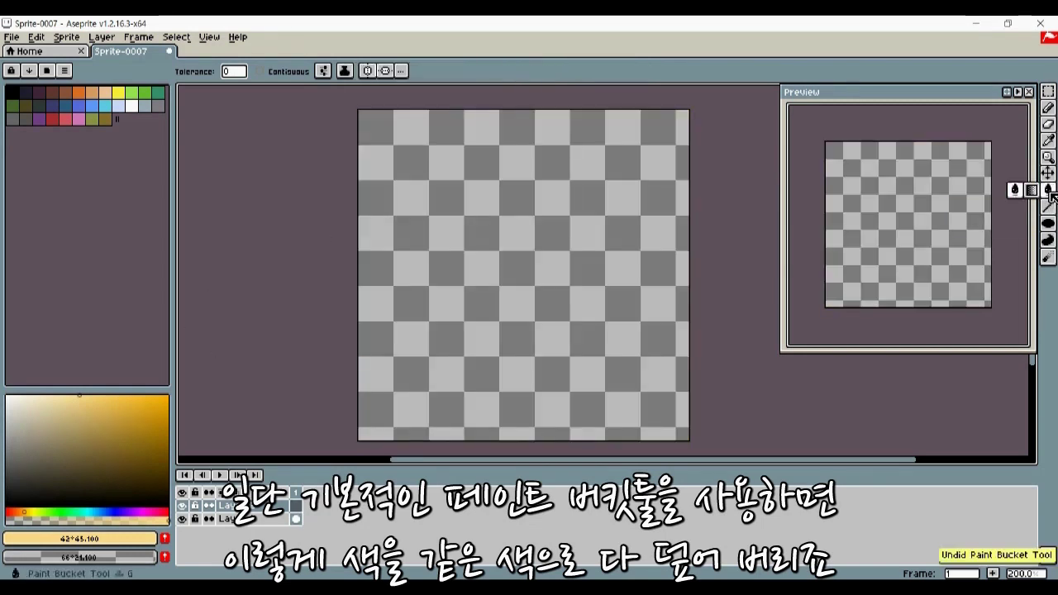
{"action": "left_click", "coordinate": [1031, 190]}
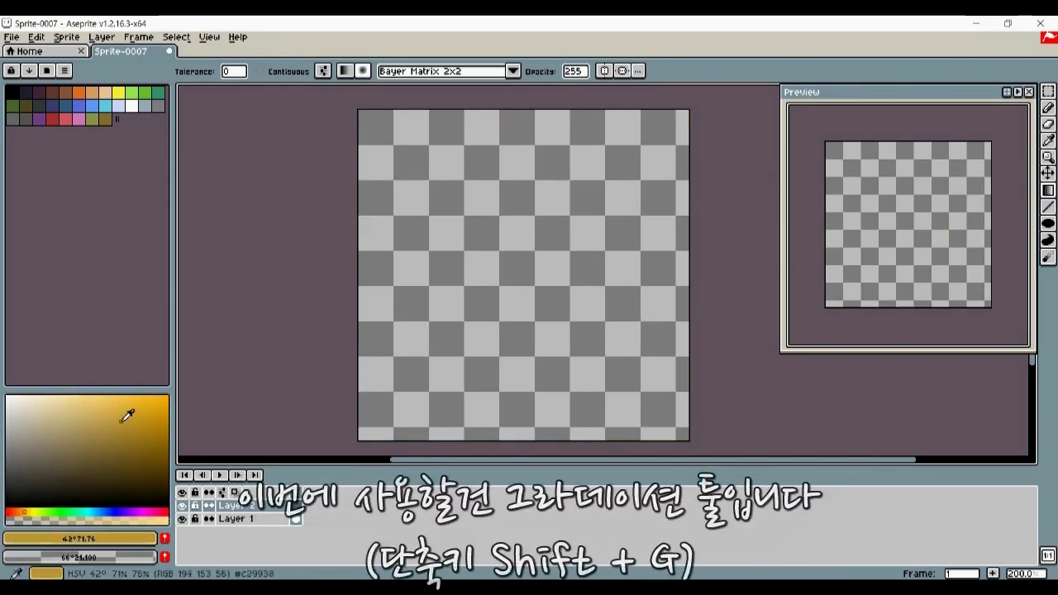
{"action": "left_click_drag", "start_coordinate": [123, 420], "coordinate": [112, 400]}
{"action": "right_click", "coordinate": [131, 462]}
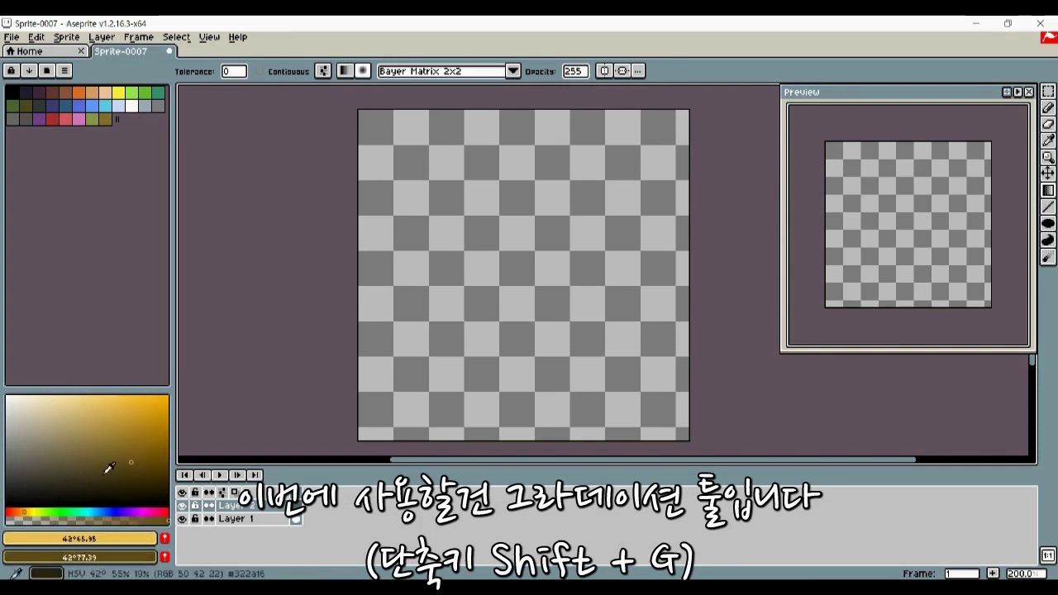
Try radial yellow-to-brown gradients with No Dithering on Layer 2, undoing each one.
{"action": "left_click", "coordinate": [513, 71]}
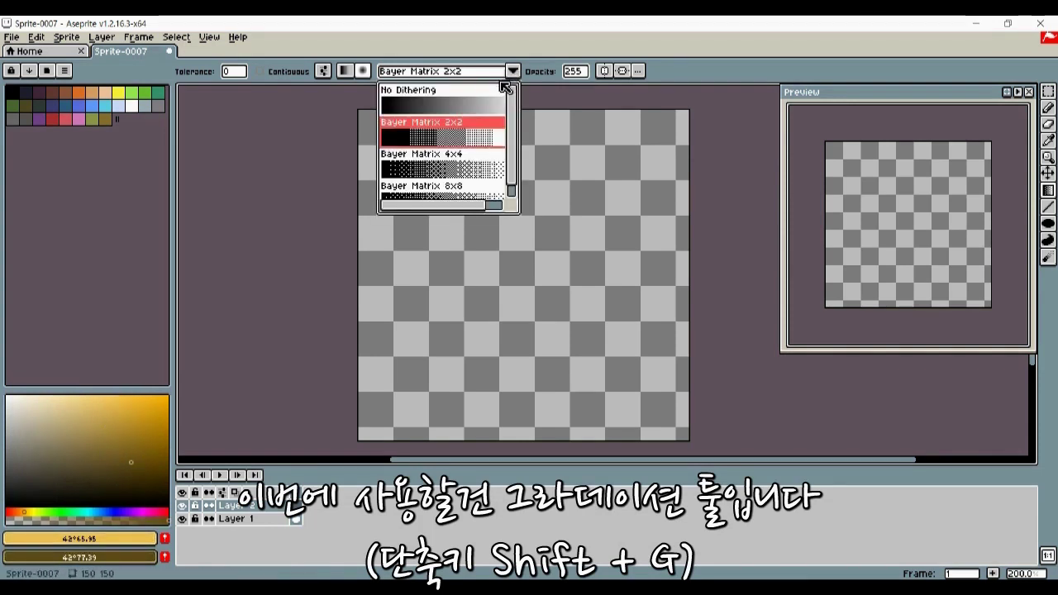
{"action": "left_click", "coordinate": [484, 86]}
{"action": "left_click_drag", "start_coordinate": [488, 131], "coordinate": [491, 348]}
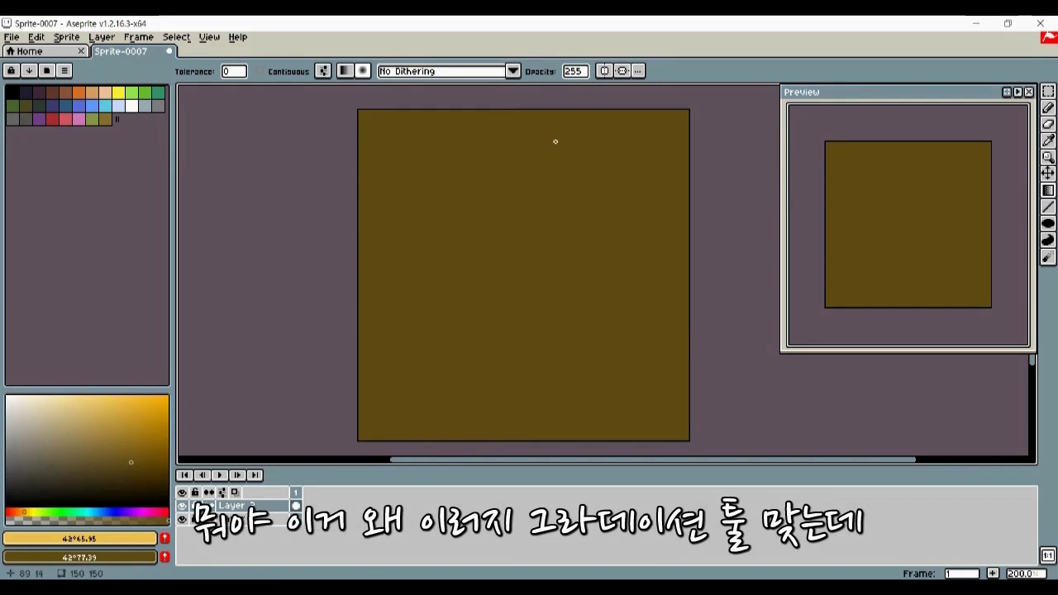
{"action": "key", "text": "ctrl+z"}
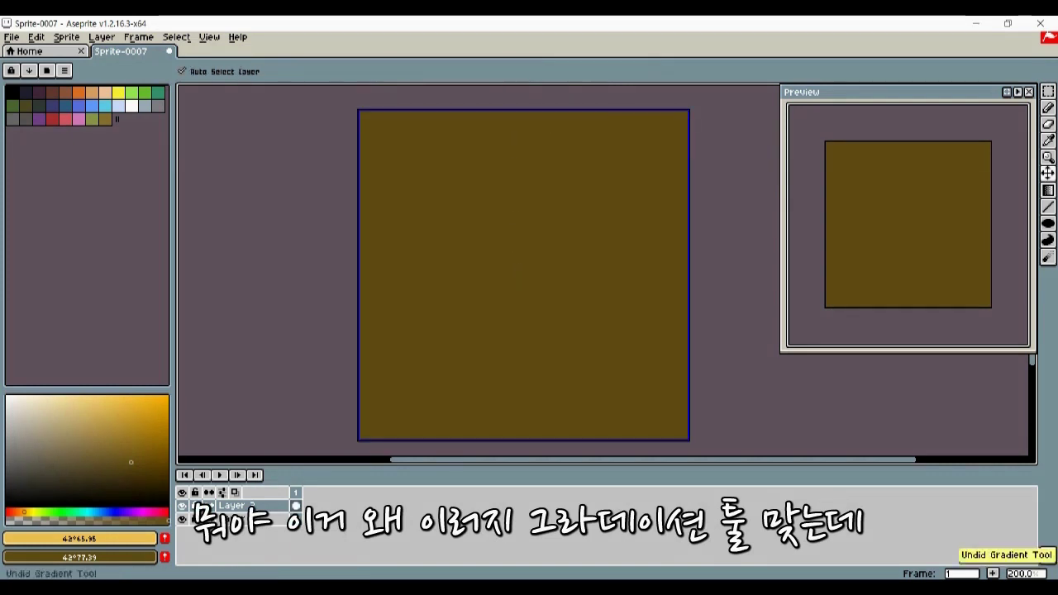
{"action": "key", "text": "ctrl+y"}
{"action": "key", "text": "ctrl+z"}
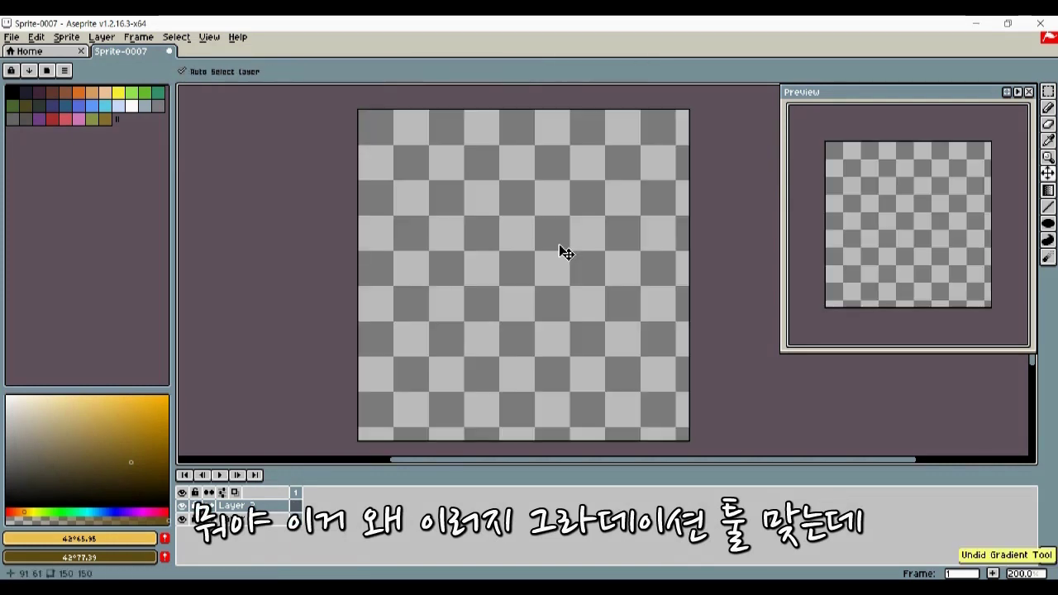
{"action": "left_click_drag", "start_coordinate": [538, 111], "coordinate": [392, 251]}
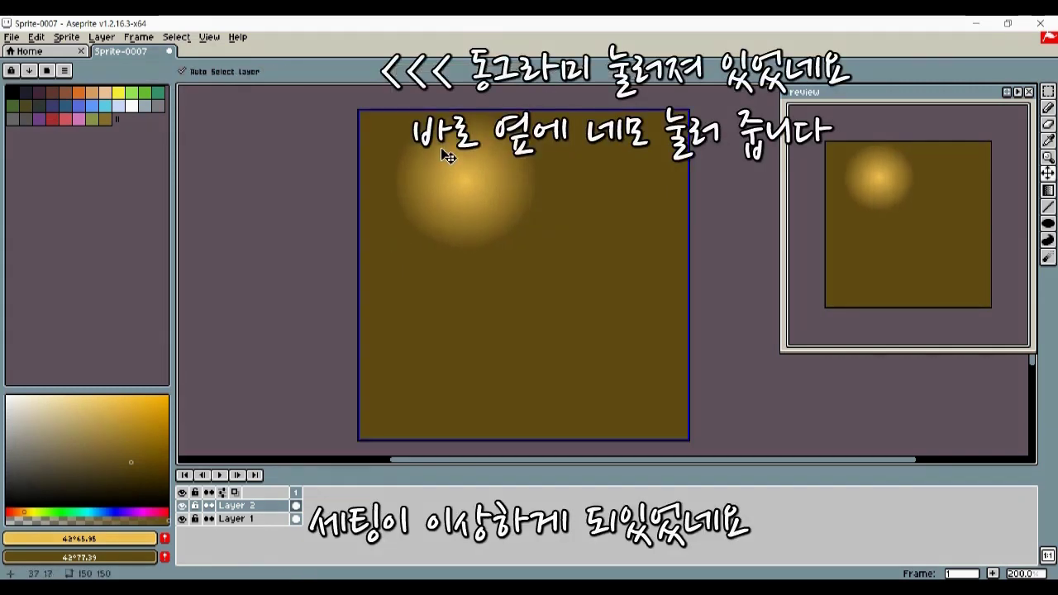
{"action": "key", "text": "ctrl+z"}
Switch the gradient type to linear, test it from top to bottom of the canvas without dithering, and undo the test.
{"action": "left_click", "coordinate": [344, 72]}
{"action": "left_click_drag", "start_coordinate": [547, 129], "coordinate": [524, 348]}
{"action": "key", "text": "ctrl+z"}
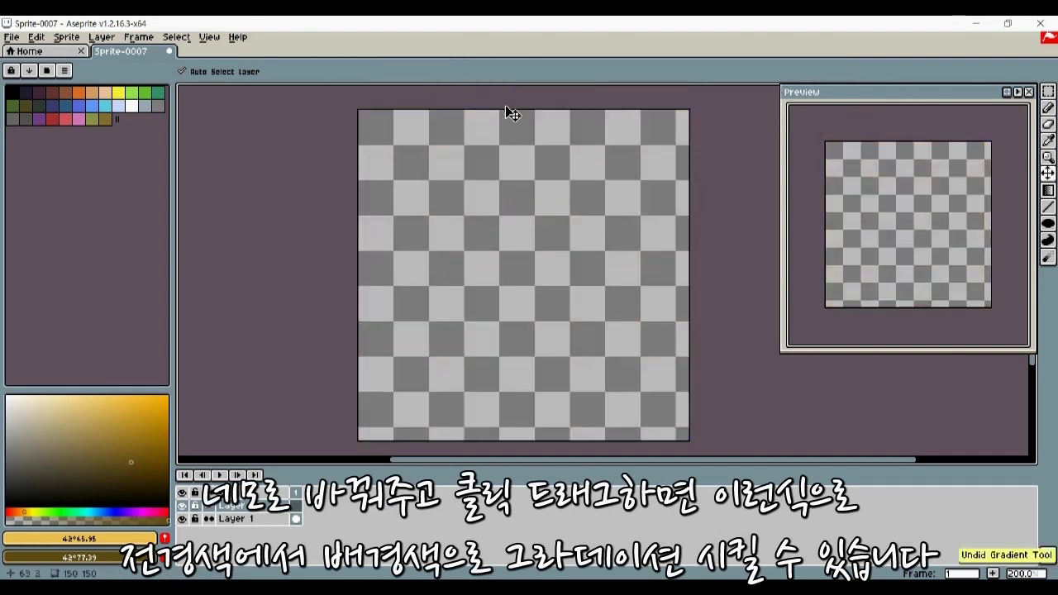
Test a top-to-bottom linear gradient with Bayer Matrix 2x2 dithering on Layer 2, and undo it.
{"action": "left_click", "coordinate": [513, 71]}
{"action": "left_click", "coordinate": [420, 138]}
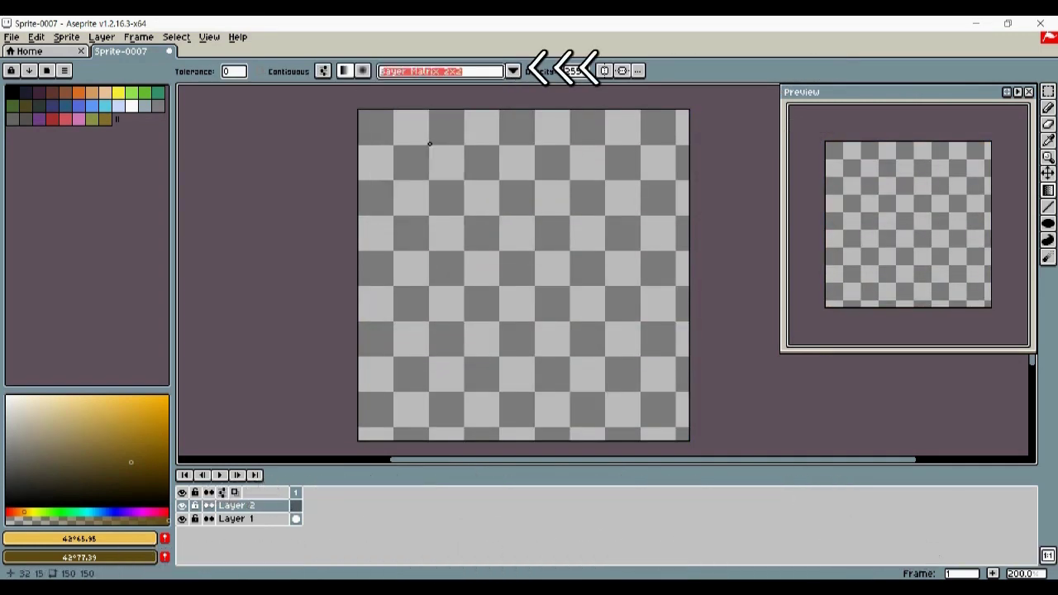
{"action": "left_click_drag", "start_coordinate": [524, 132], "coordinate": [524, 430]}
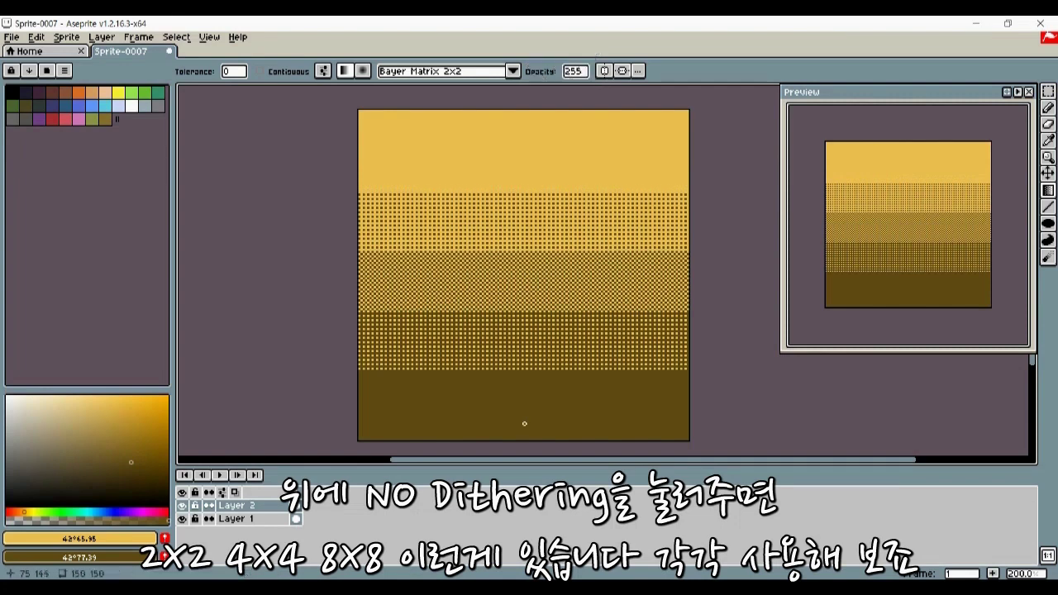
{"action": "key", "text": "ctrl+z"}
Test a top-to-bottom linear gradient with Bayer Matrix 4x4 dithering on Layer 2, and undo it.
{"action": "left_click", "coordinate": [512, 71]}
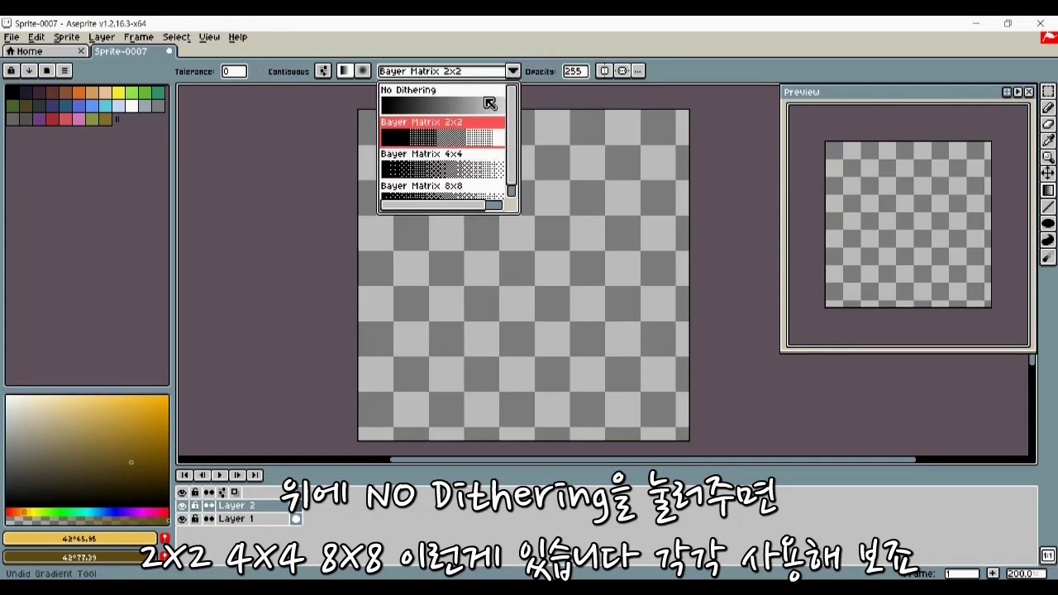
{"action": "left_click", "coordinate": [457, 176]}
{"action": "left_click_drag", "start_coordinate": [547, 147], "coordinate": [543, 388]}
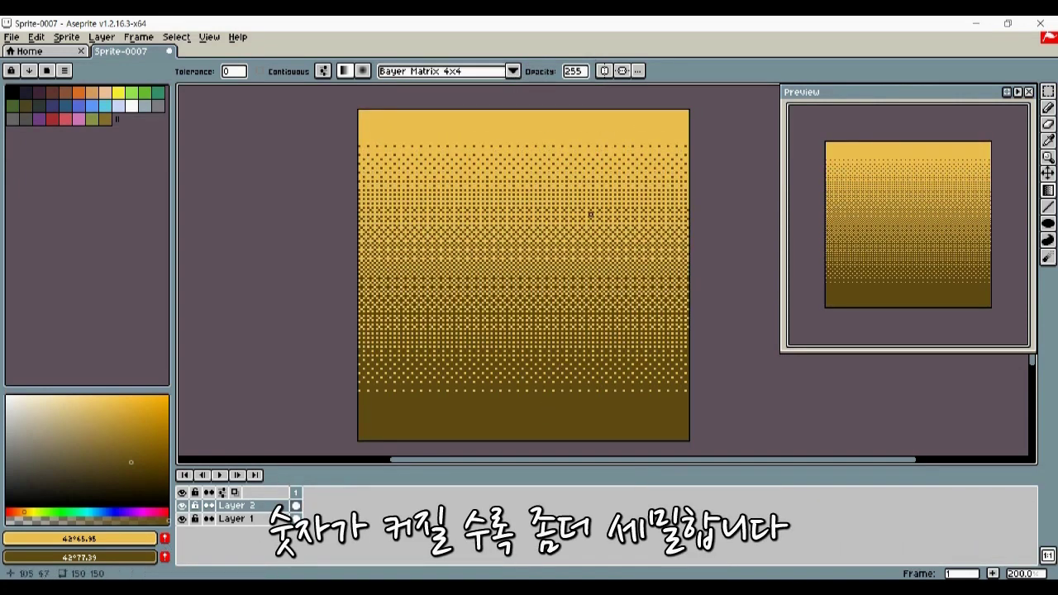
{"action": "key", "text": "ctrl+z"}
Set the dithering to Bayer Matrix 8x8, test gradients downward and upward across Layer 2, and undo both.
{"action": "left_click", "coordinate": [512, 71]}
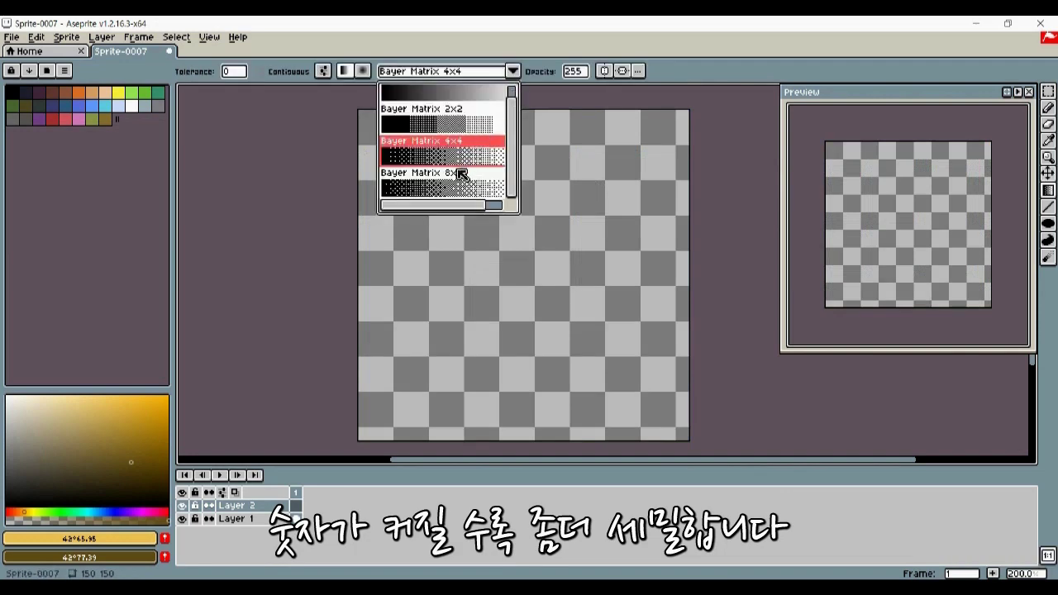
{"action": "left_click", "coordinate": [454, 189]}
{"action": "left_click_drag", "start_coordinate": [535, 131], "coordinate": [540, 419]}
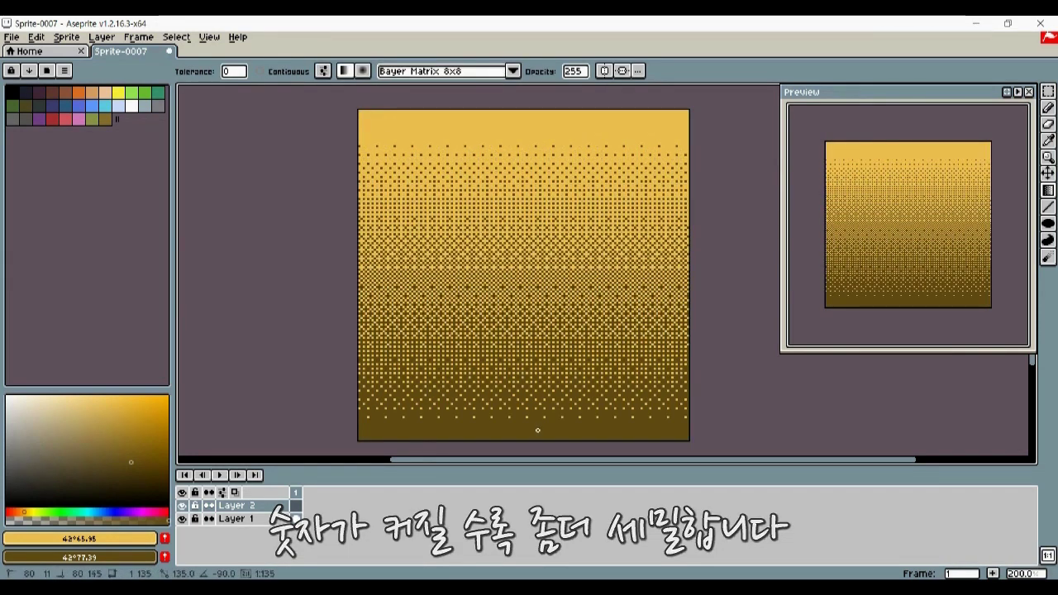
{"action": "key", "text": "ctrl+z"}
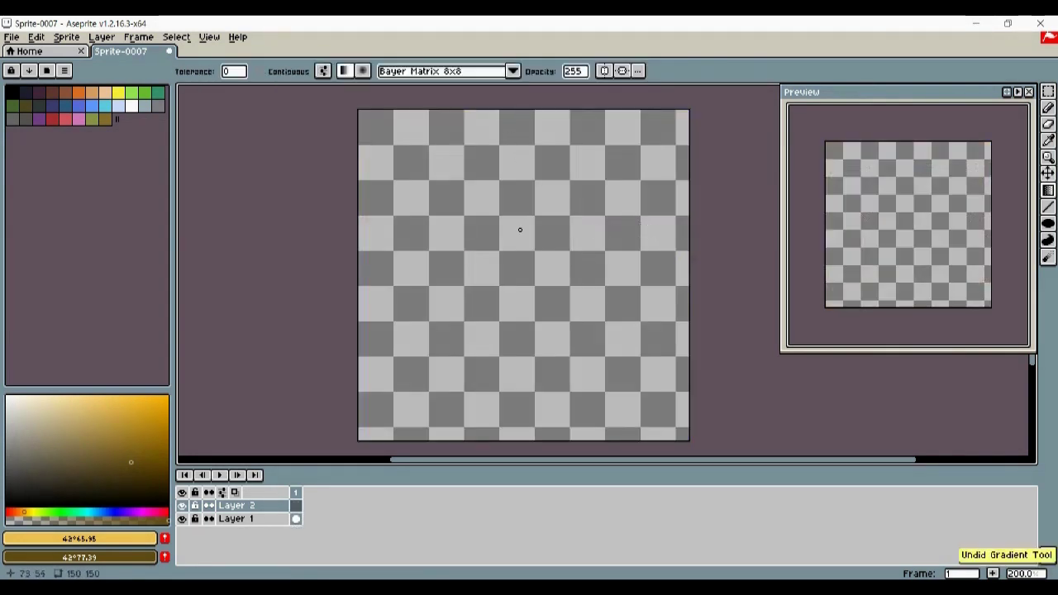
{"action": "left_click_drag", "start_coordinate": [515, 410], "coordinate": [510, 124]}
{"action": "key", "text": "ctrl+z"}
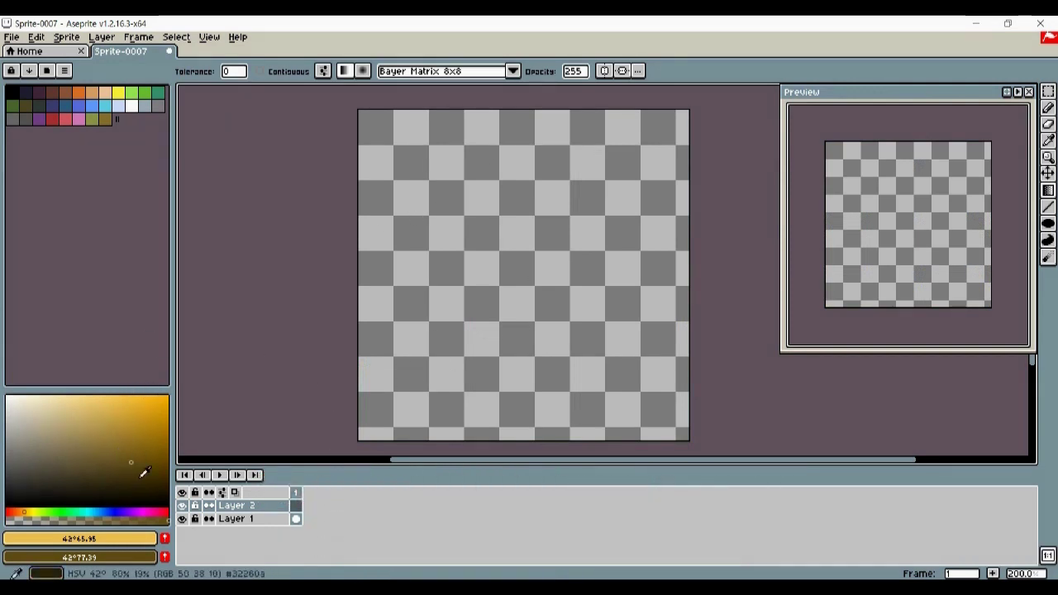
Set the foreground colour to a sky blue (HSV 217, 55, 90).
{"action": "left_click", "coordinate": [111, 512]}
{"action": "left_click_drag", "start_coordinate": [108, 491], "coordinate": [105, 424]}
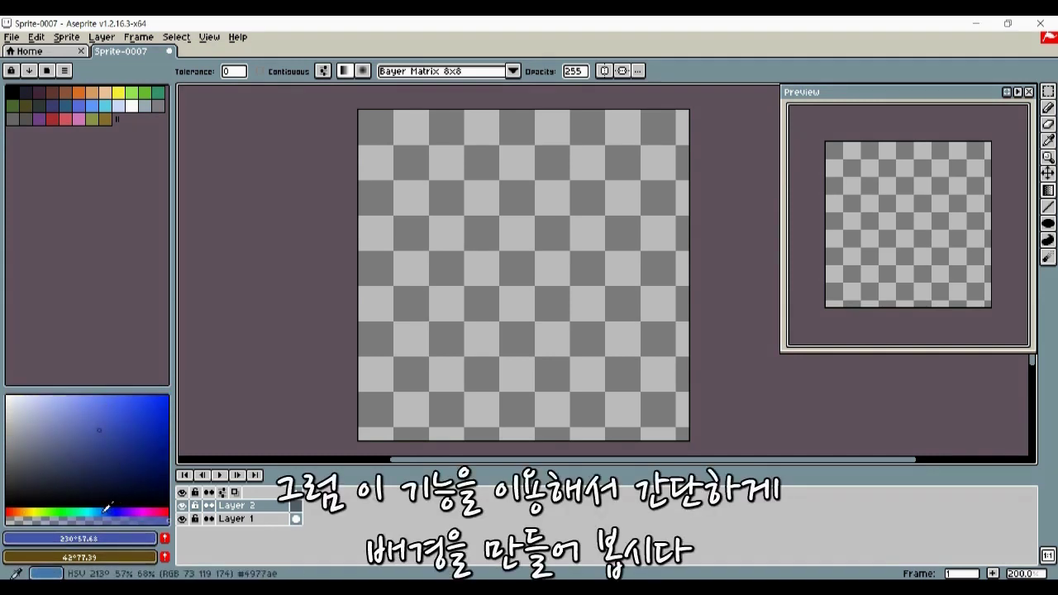
{"action": "left_click", "coordinate": [162, 510]}
{"action": "left_click", "coordinate": [161, 511]}
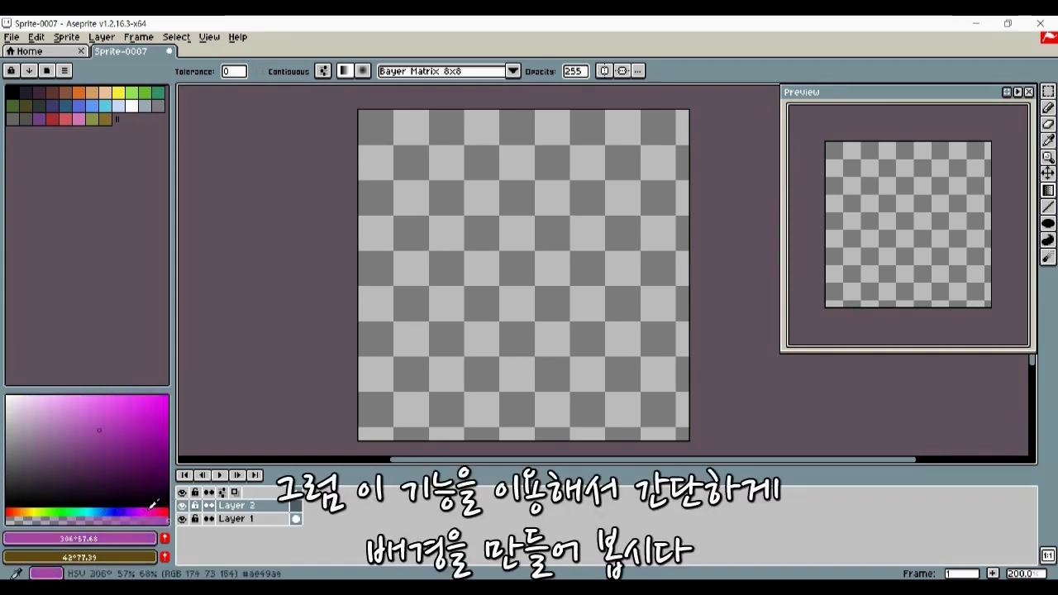
{"action": "left_click", "coordinate": [104, 512]}
{"action": "left_click", "coordinate": [95, 415]}
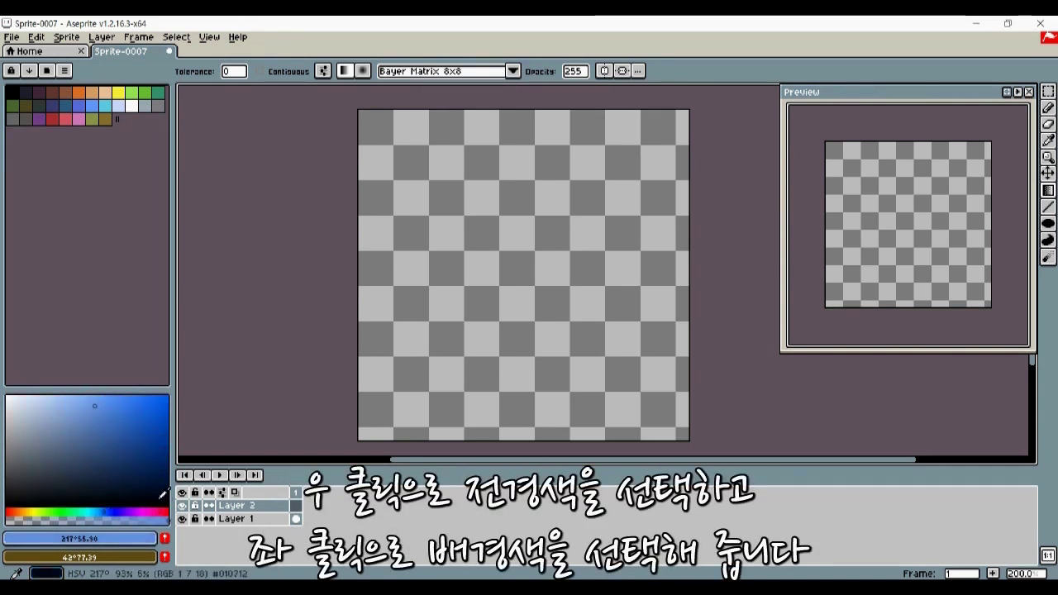
Set the background colour to a crimson (HSV 345, 88, 66).
{"action": "right_click", "coordinate": [163, 511]}
{"action": "right_click", "coordinate": [142, 442]}
{"action": "right_click", "coordinate": [121, 411]}
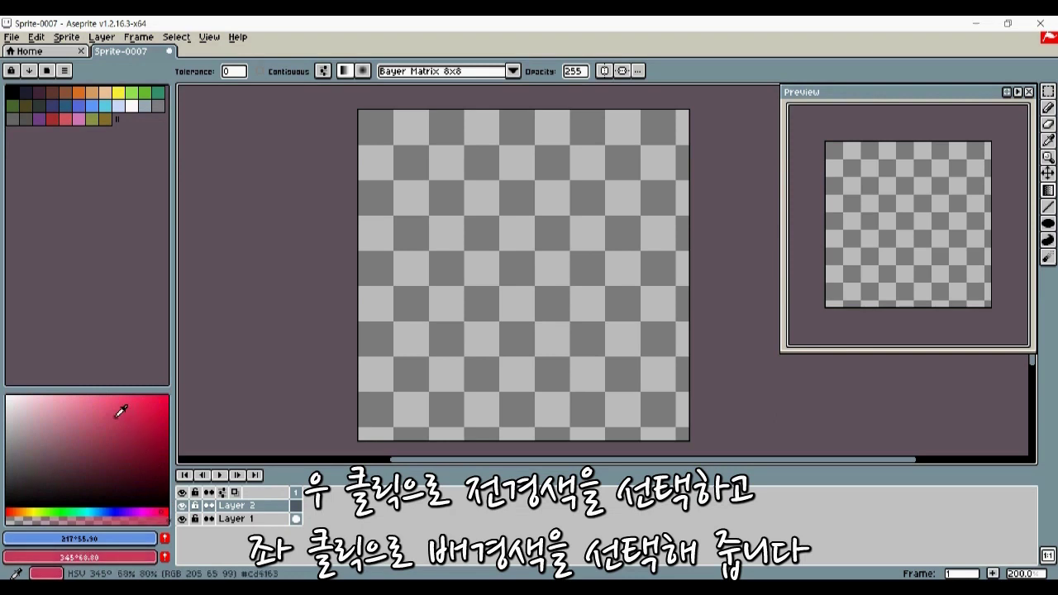
{"action": "right_click", "coordinate": [149, 433]}
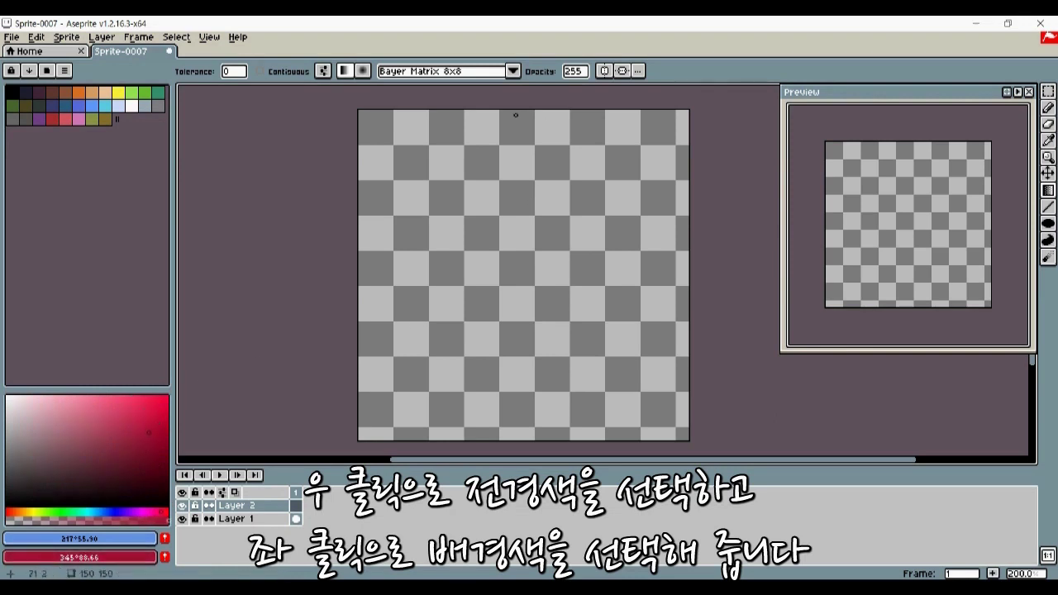
Draw a vertical blue-to-crimson gradient about 141 px long down Layer 2 with Bayer Matrix 8x8 dithering.
{"action": "left_click_drag", "start_coordinate": [516, 113], "coordinate": [527, 421]}
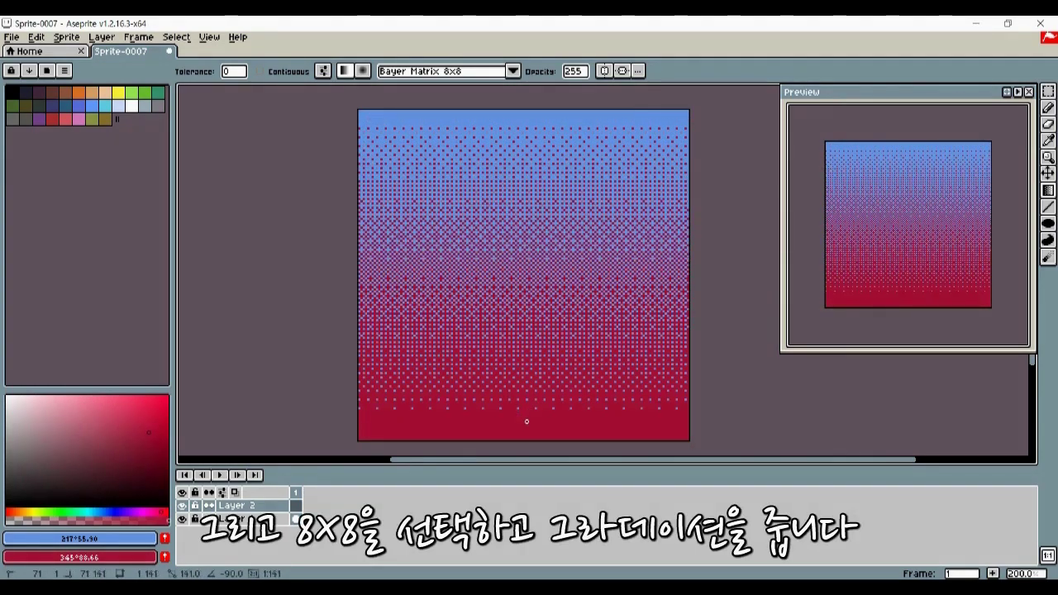
{"action": "key", "text": "z"}
{"action": "scroll", "coordinate": [517, 272], "scroll_direction": "down", "scroll_amount": 3}
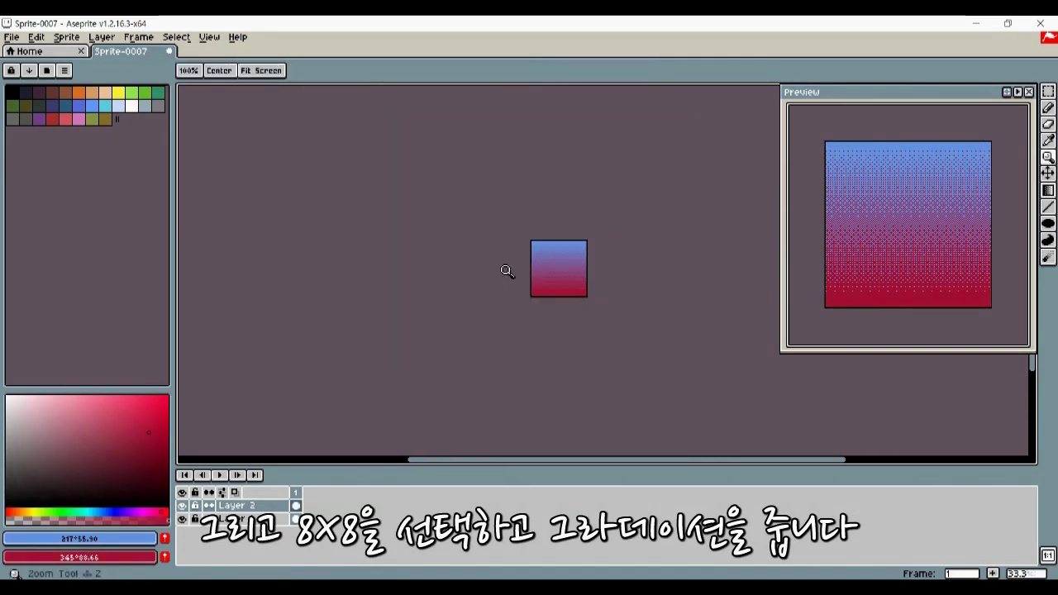
{"action": "scroll", "coordinate": [590, 269], "scroll_direction": "up", "scroll_amount": 4}
{"action": "scroll", "coordinate": [512, 265], "scroll_direction": "down", "scroll_amount": 1}
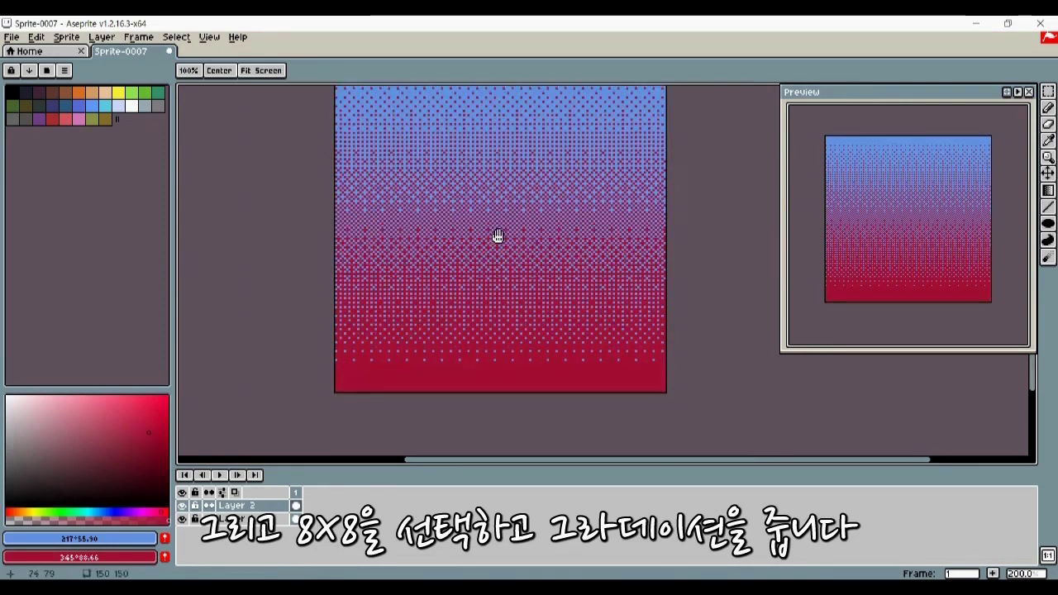
Recolour the gradient's crimson pixels dark red (HSV 345, 89, 36) with the Paint Bucket.
{"action": "left_click", "coordinate": [149, 465]}
{"action": "key", "text": "g"}
{"action": "left_click", "coordinate": [442, 347]}
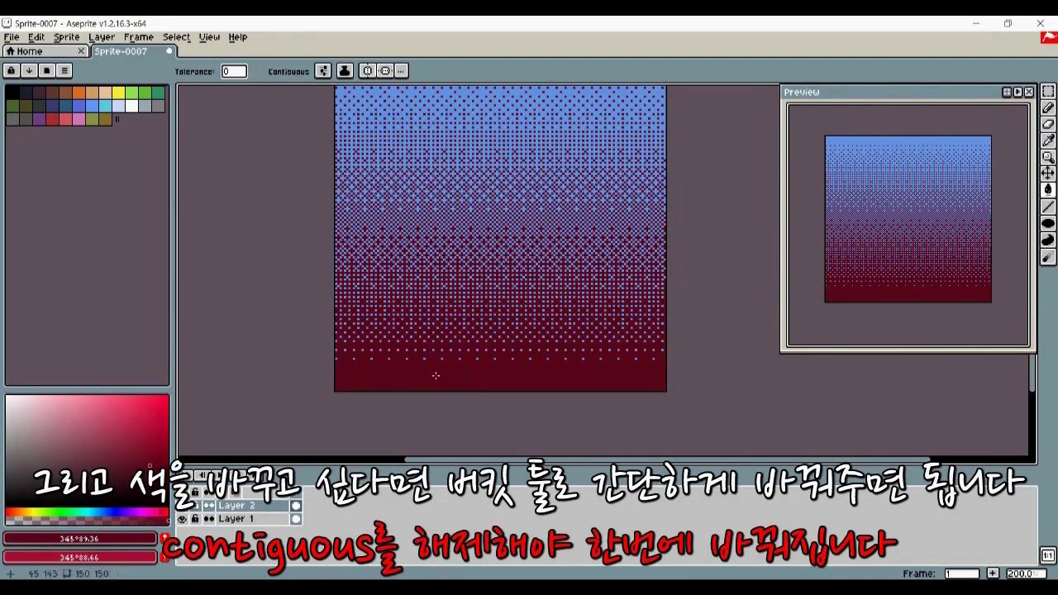
Recolour the gradient's dark red pixels to bright crimson (HSV 345, 89, 79), and undo the accidental cel movement.
{"action": "left_click", "coordinate": [150, 418]}
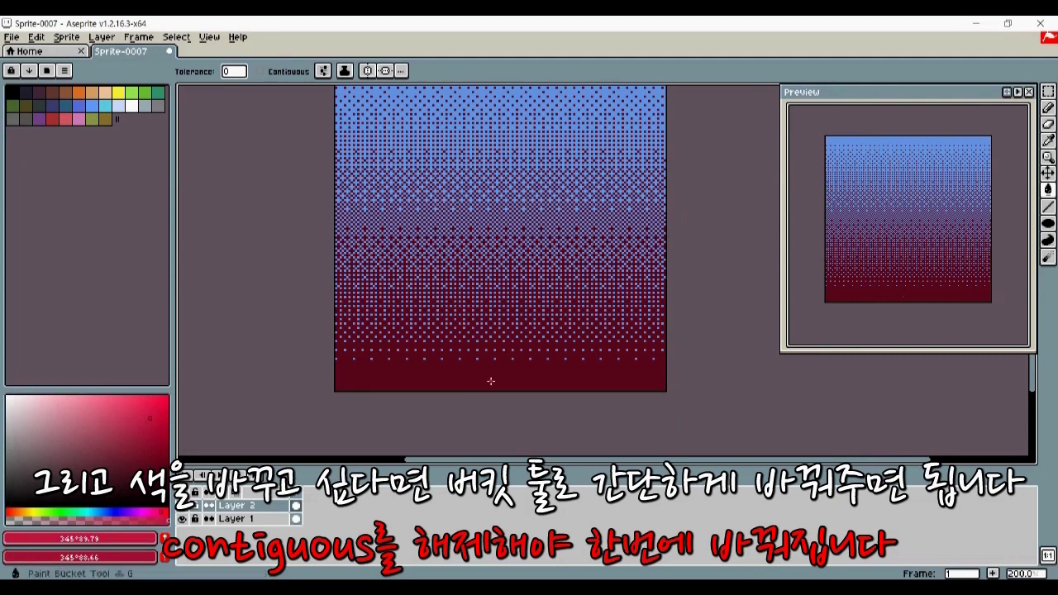
{"action": "left_click", "coordinate": [487, 382]}
{"action": "key", "text": "space"}
{"action": "mouse_move", "coordinate": [494, 337]}
{"action": "left_mouse_down"}
{"action": "mouse_move", "coordinate": [479, 366]}
{"action": "mouse_move", "coordinate": [480, 341]}
{"action": "mouse_move", "coordinate": [489, 354]}
{"action": "mouse_move", "coordinate": [496, 328]}
{"action": "left_mouse_up"}
{"action": "mouse_move", "coordinate": [505, 257]}
{"action": "left_mouse_down"}
{"action": "mouse_move", "coordinate": [505, 279]}
{"action": "mouse_move", "coordinate": [507, 255]}
{"action": "left_mouse_up"}
{"action": "key", "text": "ctrl"}
{"action": "key", "text": "ctrl+z"}
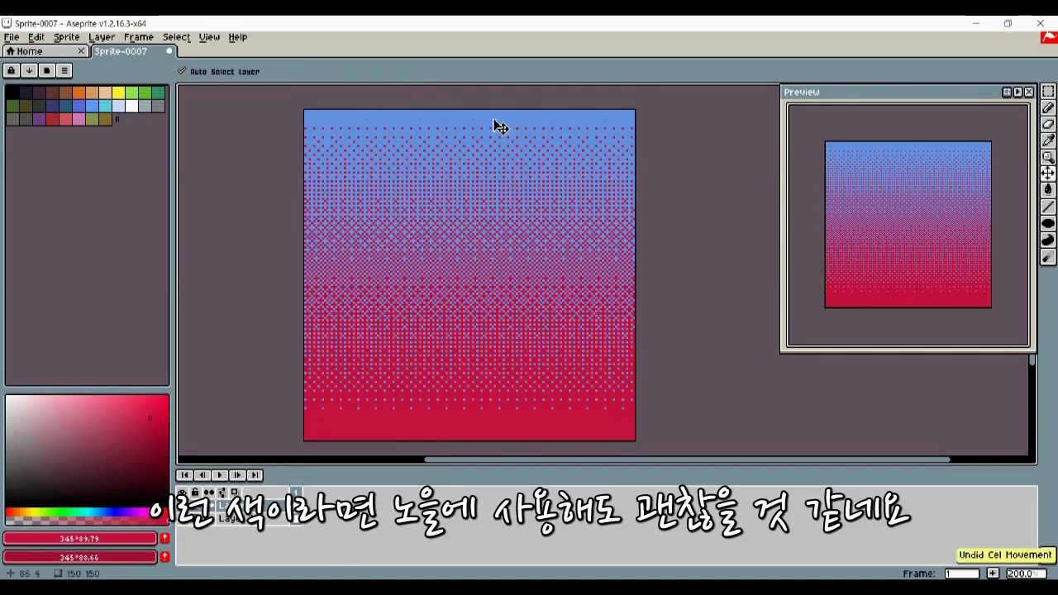
Crop 6 px off the top of the canvas, making it 150 by 144 px.
{"action": "key", "text": "c"}
{"action": "left_click_drag", "start_coordinate": [468, 109], "coordinate": [468, 123]}
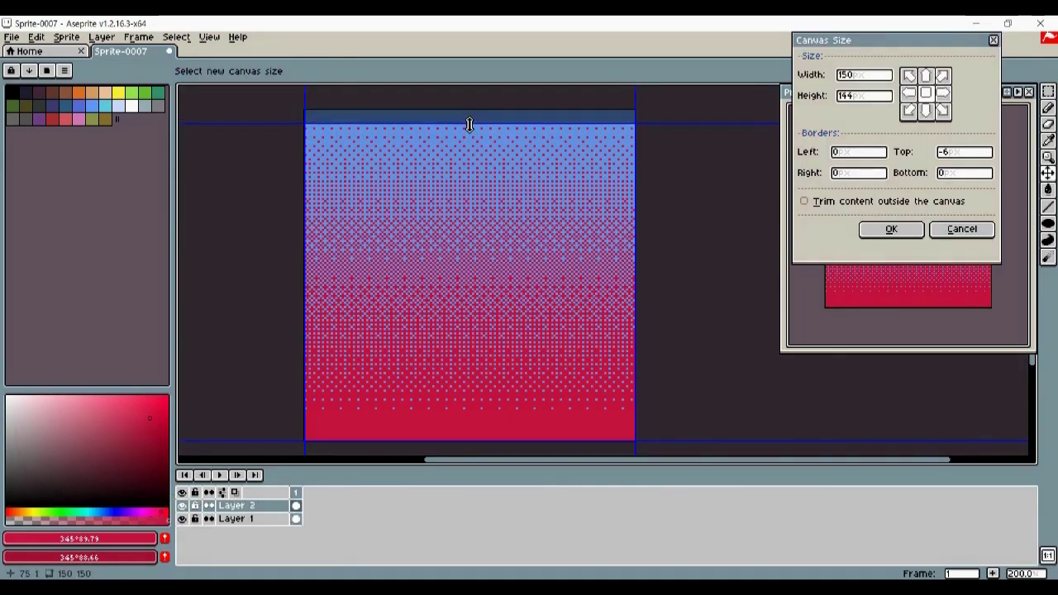
{"action": "left_click", "coordinate": [882, 230]}
{"action": "scroll", "coordinate": [602, 267], "scroll_direction": "down", "scroll_amount": 3}
{"action": "scroll", "coordinate": [538, 265], "scroll_direction": "up", "scroll_amount": 3}
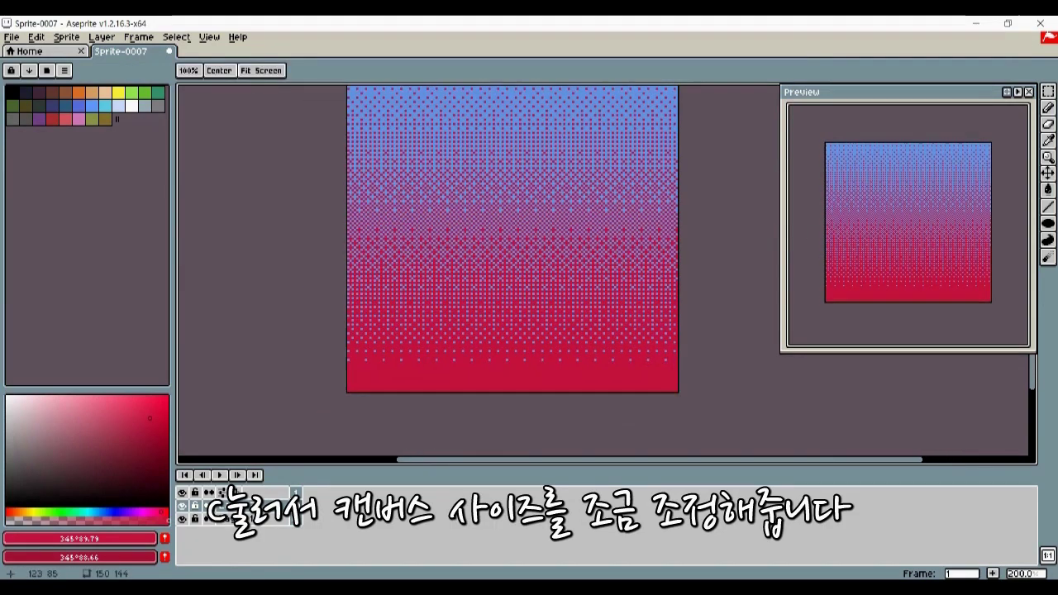
Add a new layer above Layer 2 and name it "sun".
{"action": "left_click_drag", "start_coordinate": [551, 378], "coordinate": [578, 364]}
{"action": "scroll", "coordinate": [585, 377], "scroll_direction": "up", "scroll_amount": 1}
{"action": "key", "text": "b"}
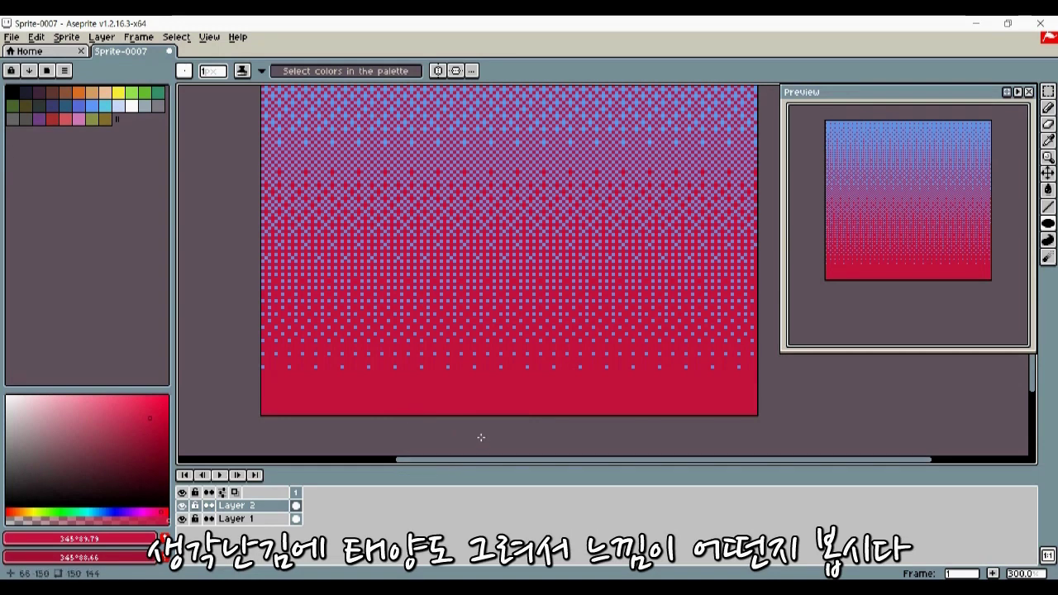
{"action": "key", "text": "shift+n"}
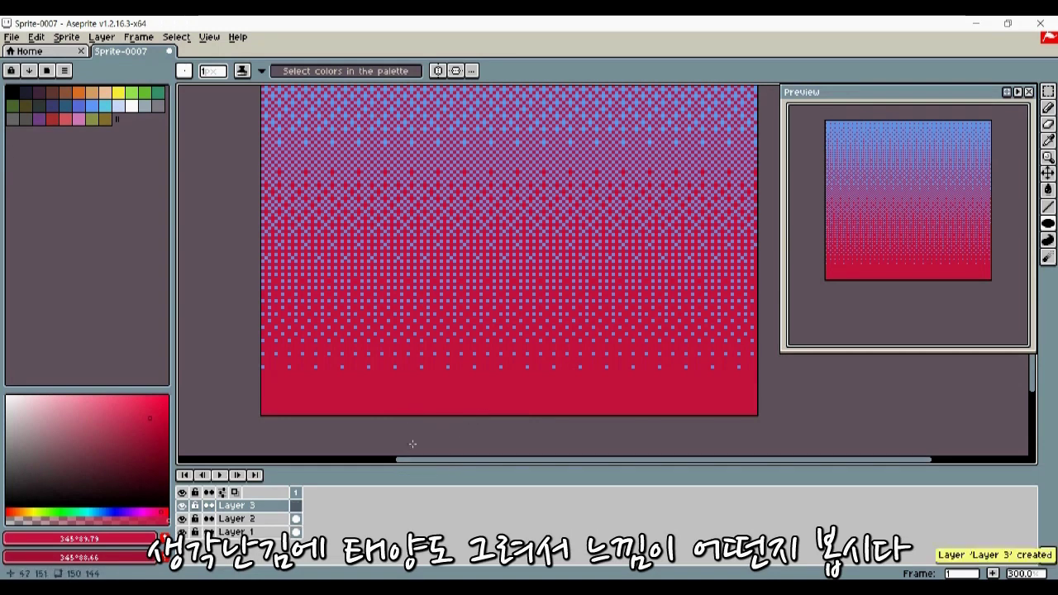
{"action": "double_click", "coordinate": [266, 505]}
{"action": "type", "text": "su"}
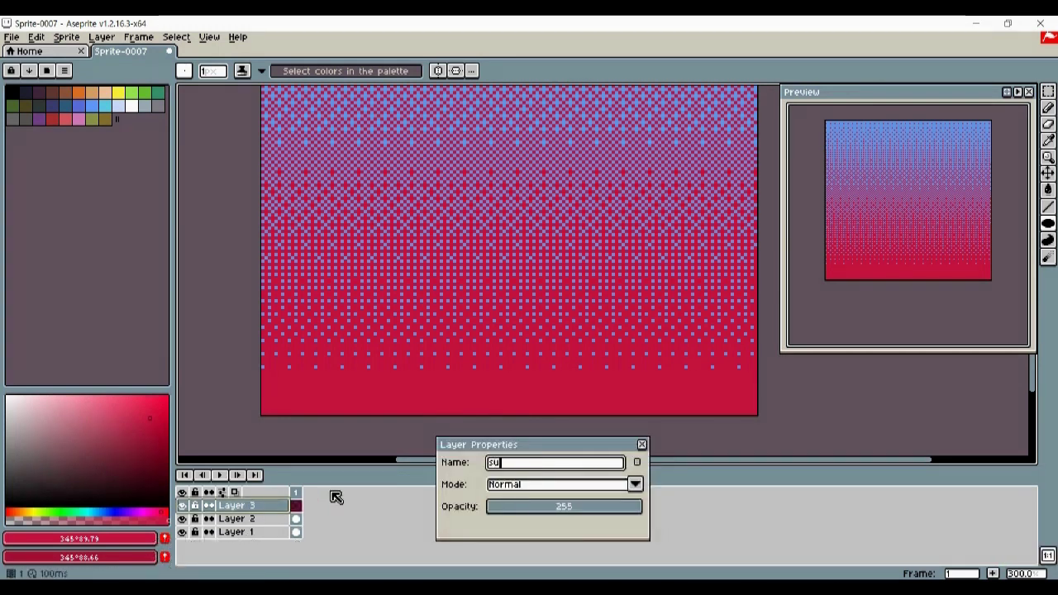
{"action": "type", "text": "n"}
{"action": "key", "text": "Return"}
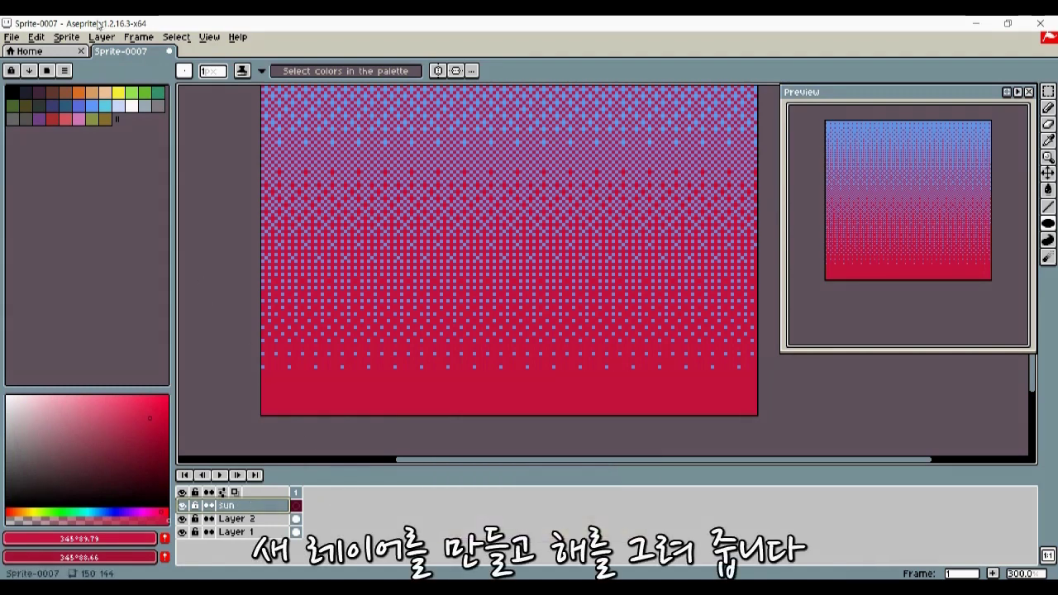
Extend the palette with black entries up to index 92, and set entry 62 to pale yellow (about HSV 53, 17, 100).
{"action": "left_click_drag", "start_coordinate": [116, 120], "coordinate": [130, 183]}
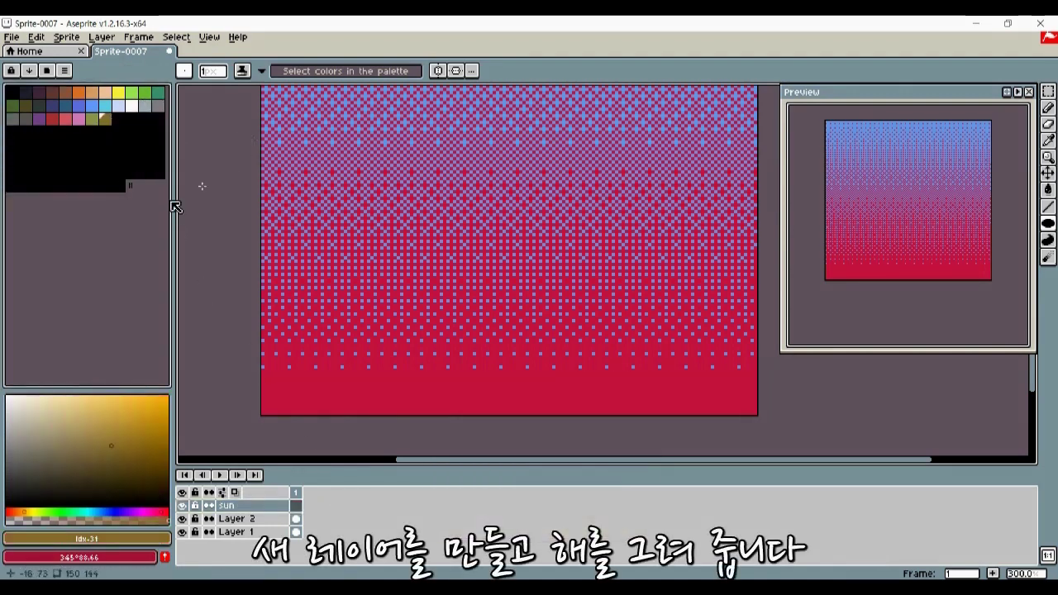
{"action": "left_click", "coordinate": [38, 159]}
{"action": "left_click", "coordinate": [70, 396]}
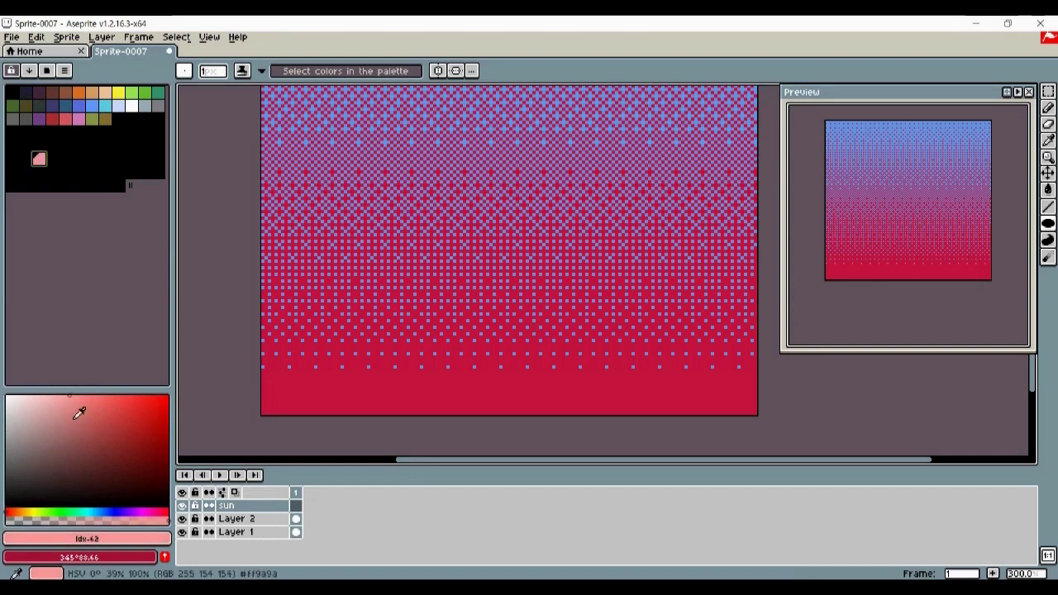
{"action": "left_click", "coordinate": [31, 510]}
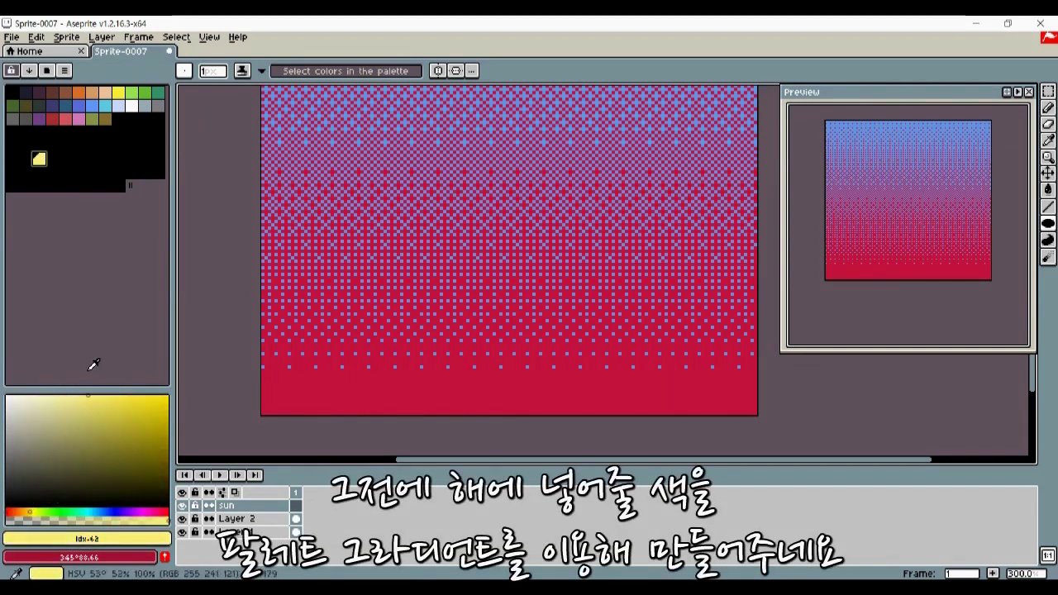
{"action": "left_click_drag", "start_coordinate": [60, 357], "coordinate": [64, 357]}
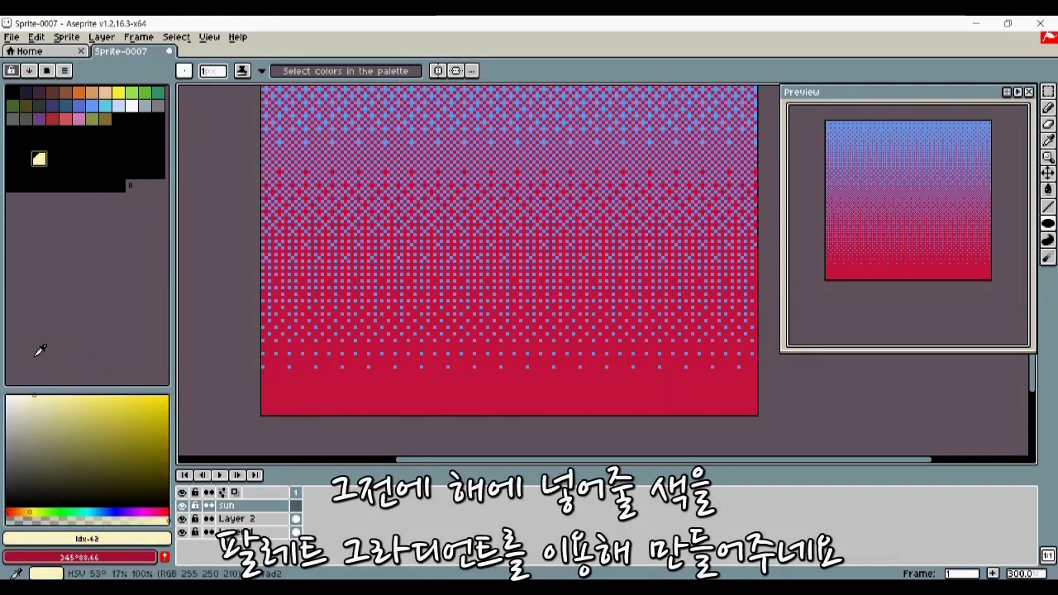
Set palette entry 91 to dark red (#530000) and generate a palette gradient from entry 62 to entry 91.
{"action": "left_click", "coordinate": [154, 161]}
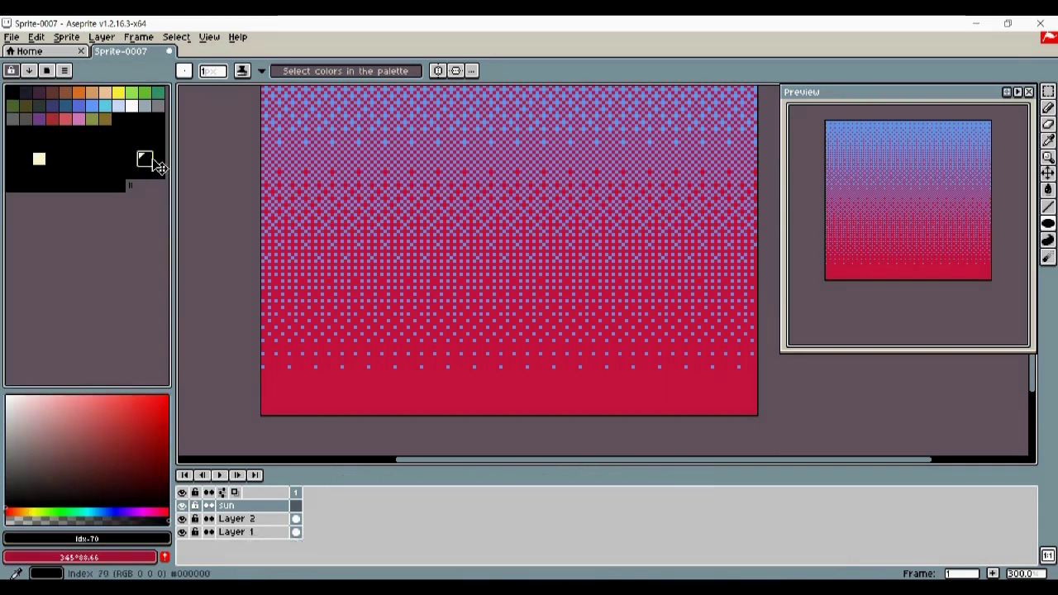
{"action": "left_click", "coordinate": [105, 186]}
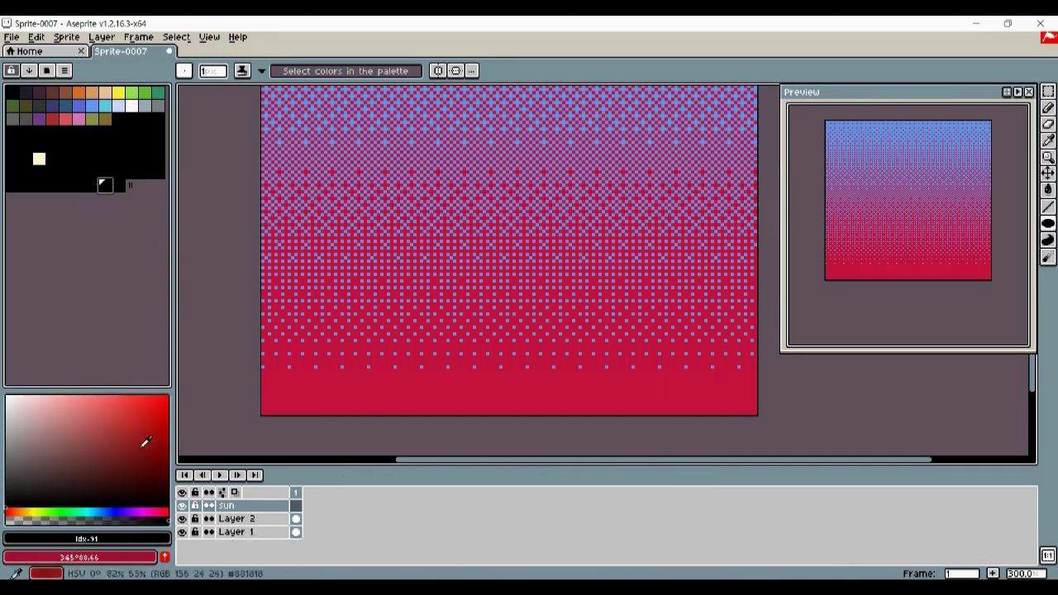
{"action": "left_click", "coordinate": [154, 452]}
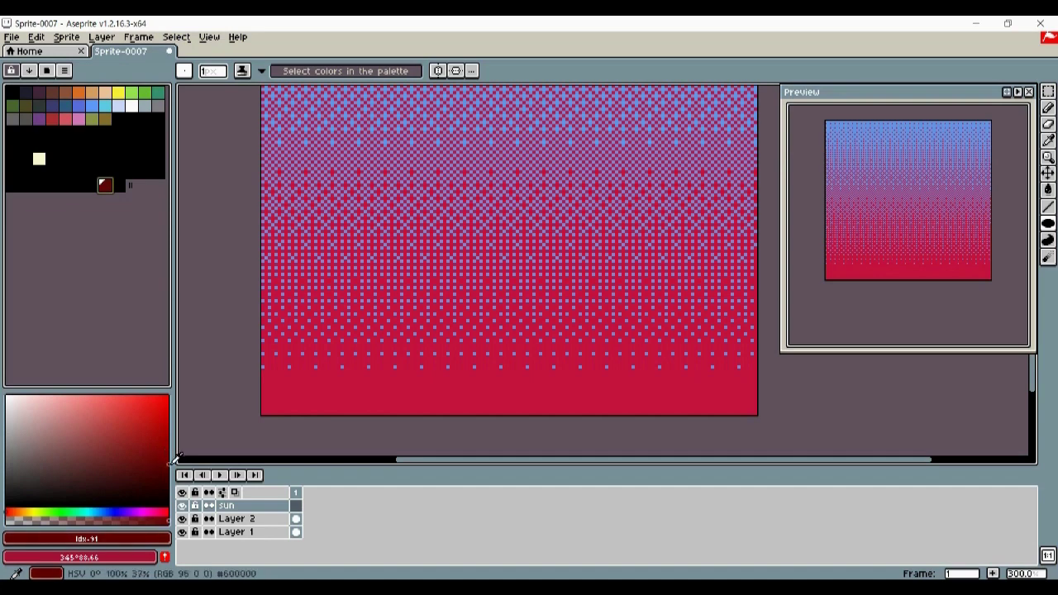
{"action": "left_click", "coordinate": [39, 159]}
{"action": "left_click", "coordinate": [105, 185], "text": "shift"}
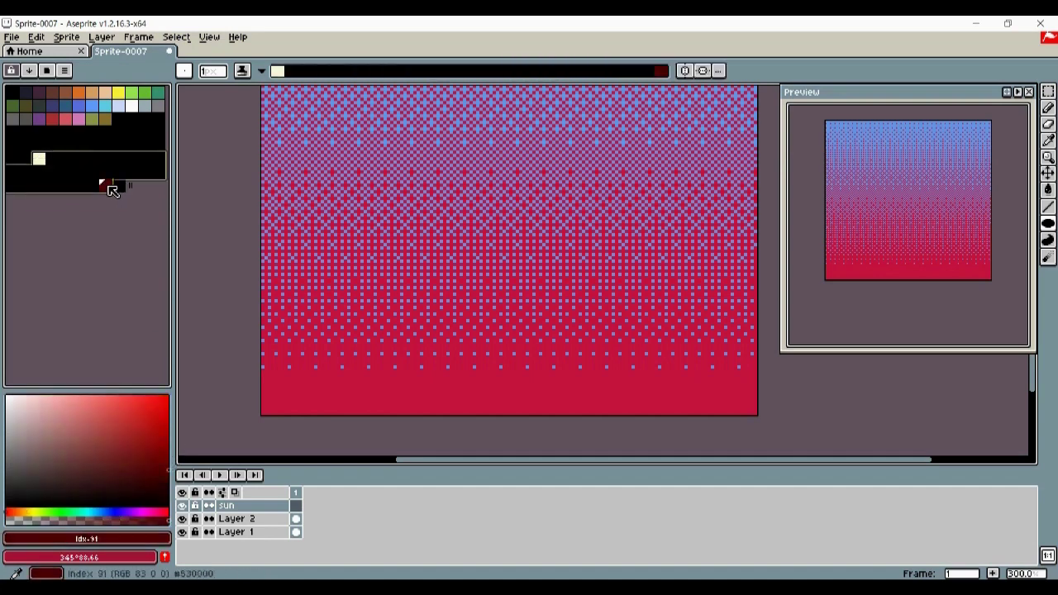
{"action": "left_click", "coordinate": [49, 70]}
{"action": "left_click", "coordinate": [41, 101]}
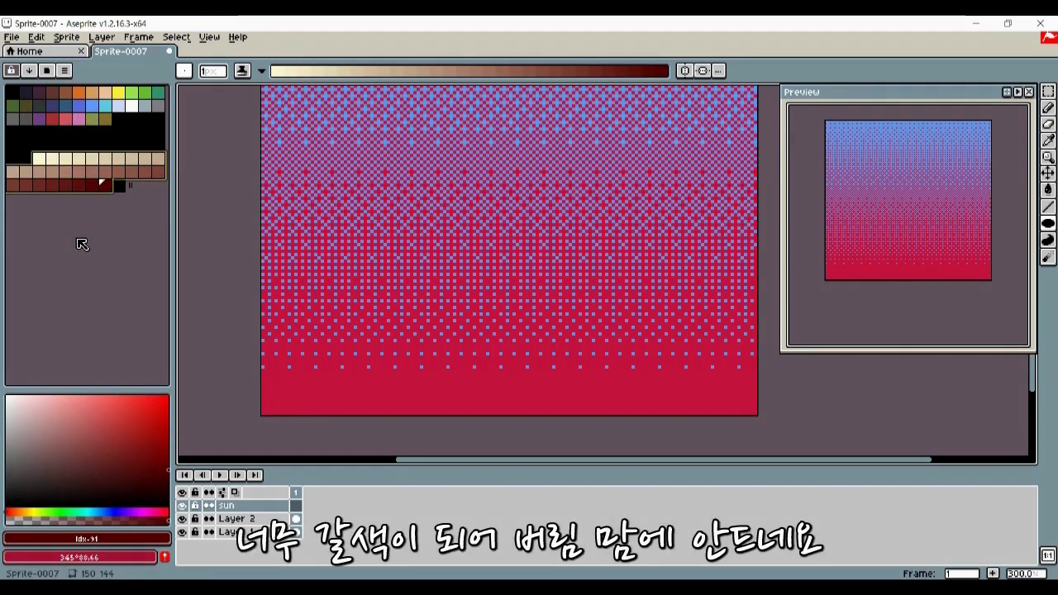
Undo the accidental recolouring of the whole ramp, set only entry 91 to bright red (#ca0000), and regenerate the gradient from entry 62 to 91.
{"action": "left_click", "coordinate": [169, 426]}
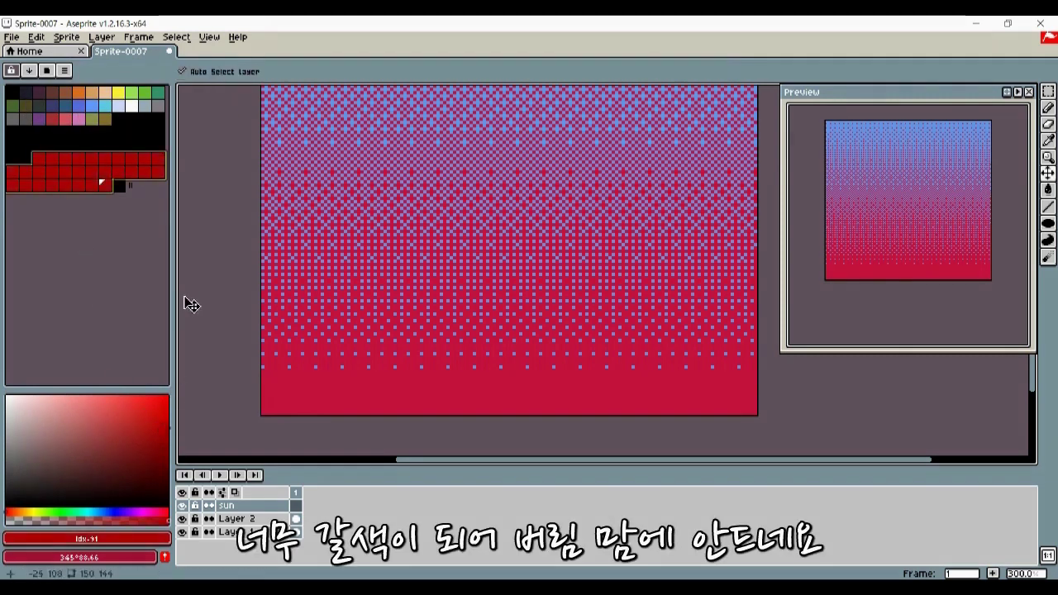
{"action": "key", "text": "ctrl+z"}
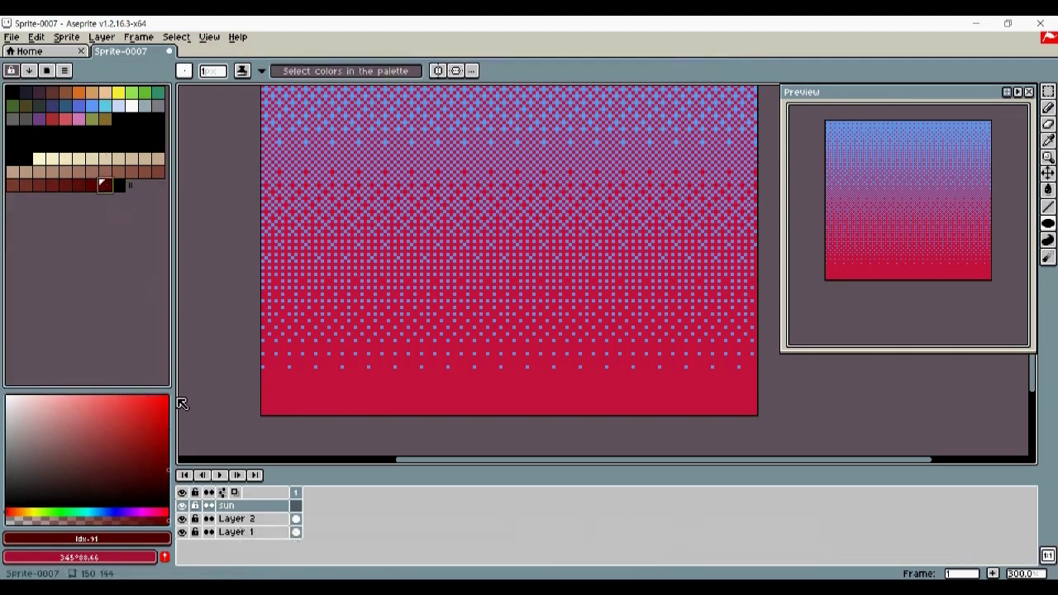
{"action": "left_click_drag", "start_coordinate": [169, 403], "coordinate": [176, 419]}
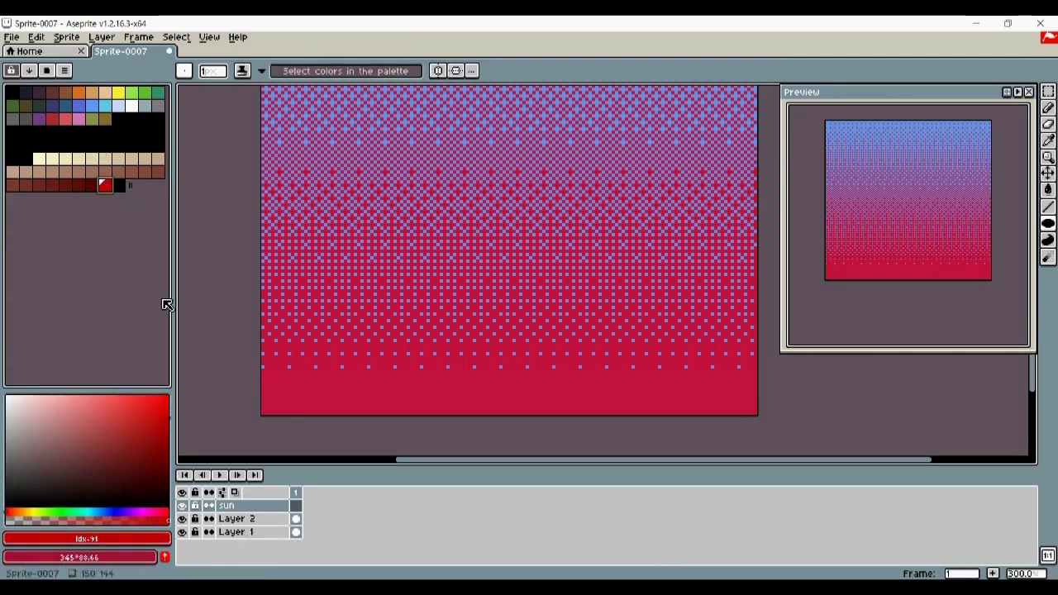
{"action": "left_click_drag", "start_coordinate": [42, 159], "coordinate": [105, 185]}
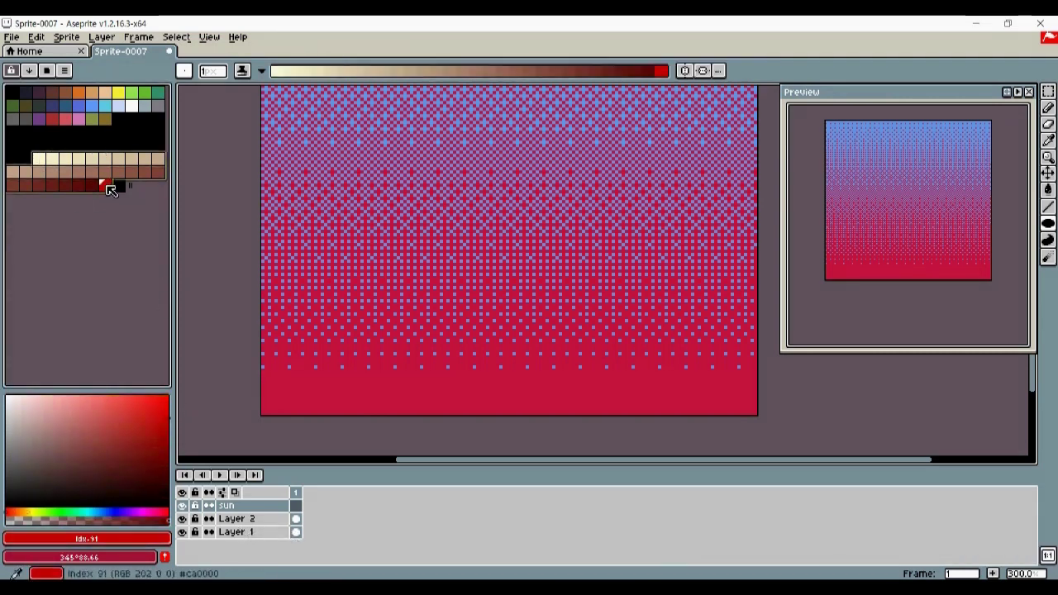
{"action": "left_click", "coordinate": [28, 71]}
{"action": "left_click", "coordinate": [46, 104]}
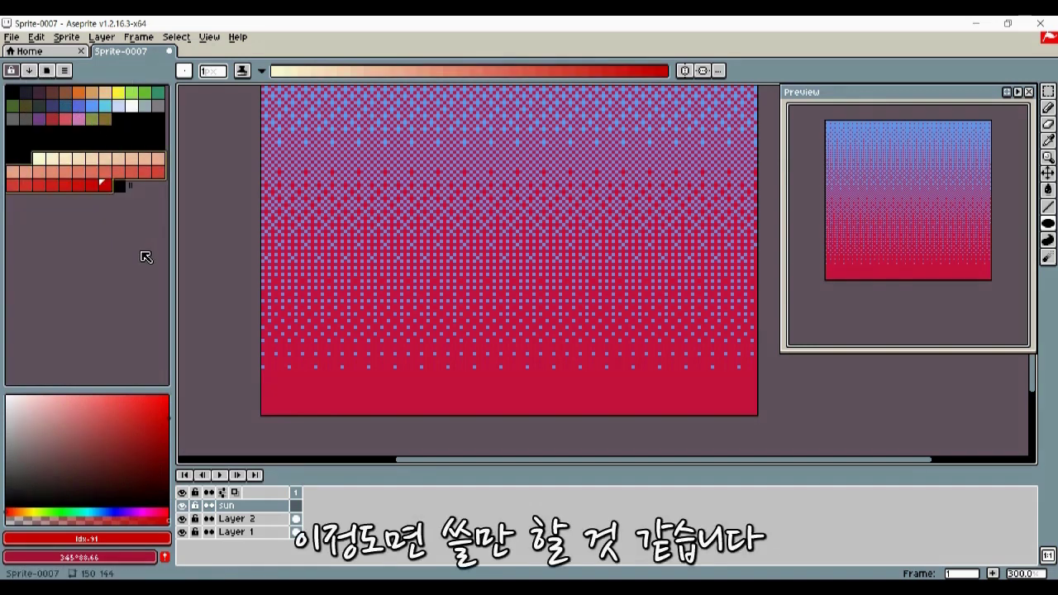
Draw a black circle about 51 px across in the lower middle of the sun layer and fill only its interior black using contiguous filling.
{"action": "left_click", "coordinate": [119, 186]}
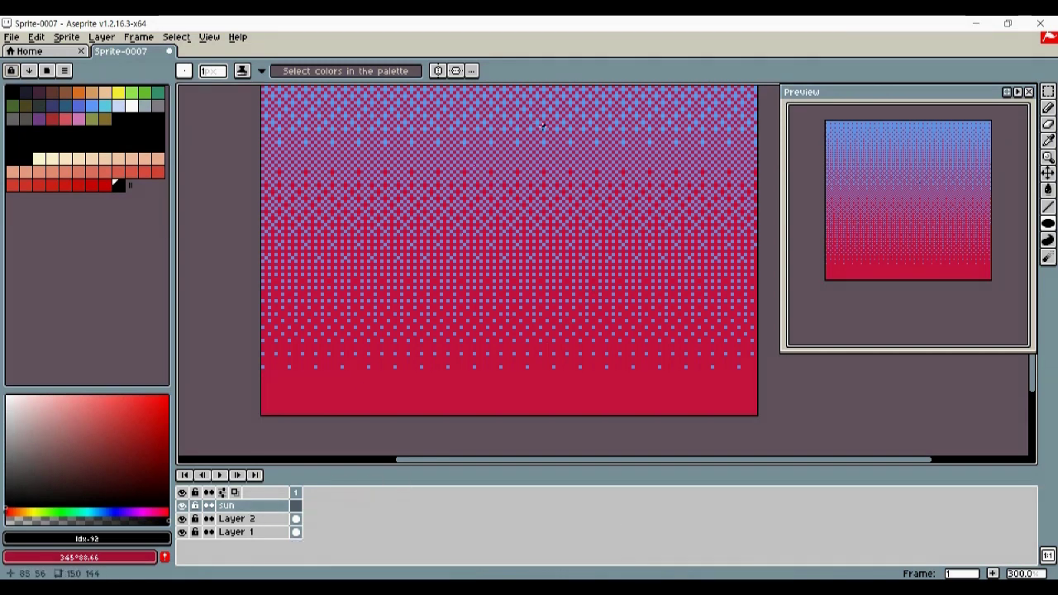
{"action": "key", "text": "u"}
{"action": "left_click_drag", "start_coordinate": [434, 239], "coordinate": [605, 405]}
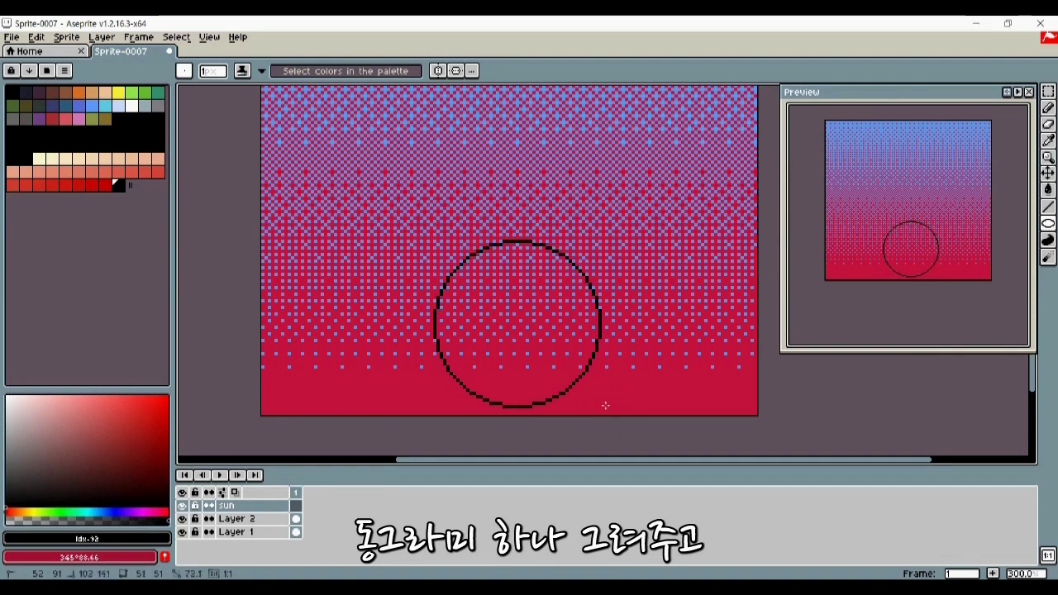
{"action": "key", "text": "g"}
{"action": "left_click", "coordinate": [584, 284]}
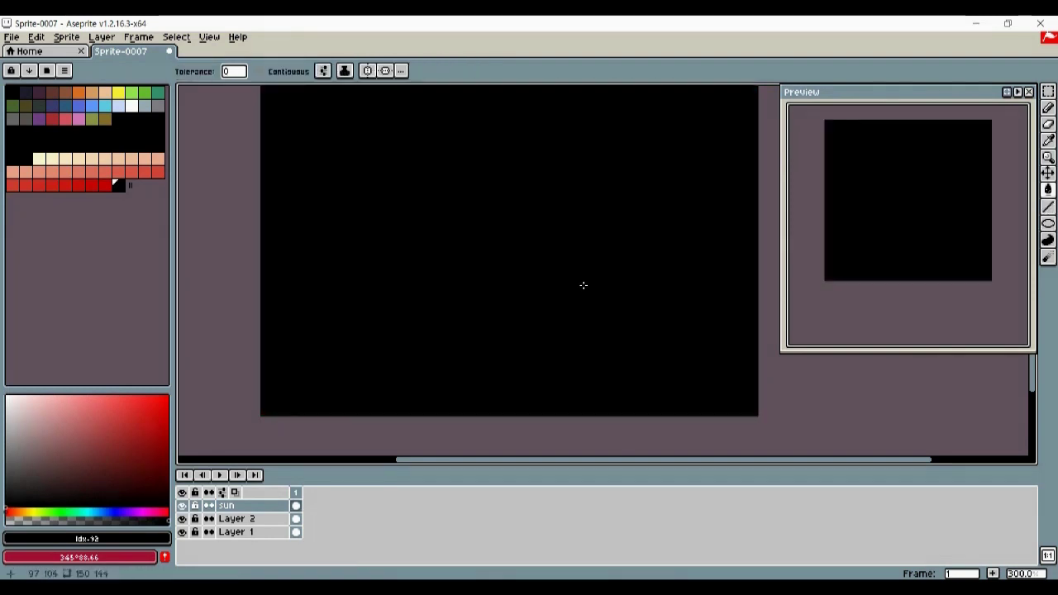
{"action": "key", "text": "ctrl+z"}
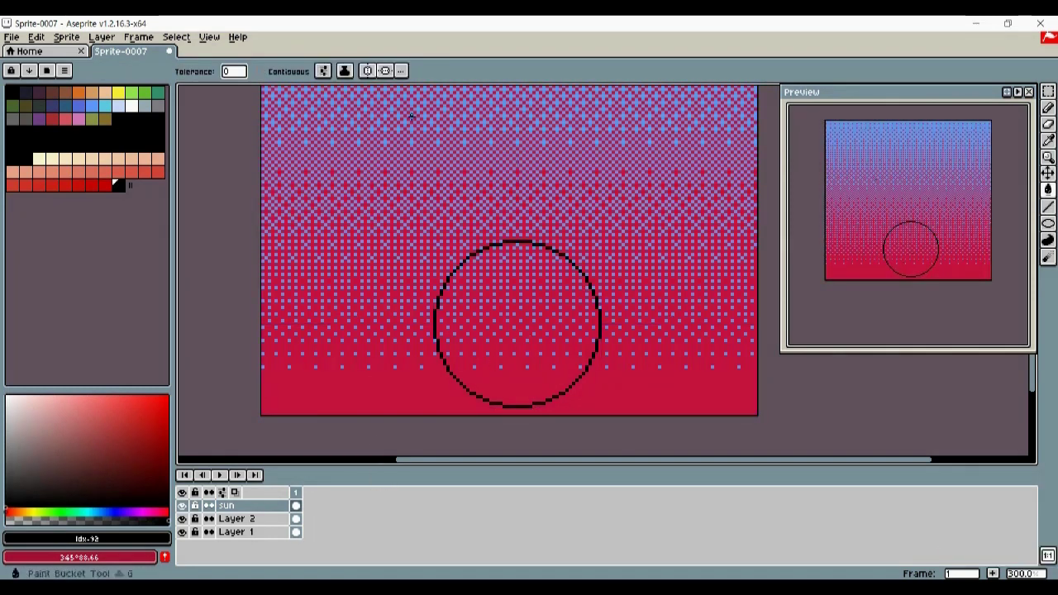
{"action": "left_click", "coordinate": [283, 71]}
{"action": "left_click", "coordinate": [533, 322]}
Move the black circle down near the horizontal centre so only its top 12 px or so stays above the canvas's lower edge.
{"action": "key", "text": "v"}
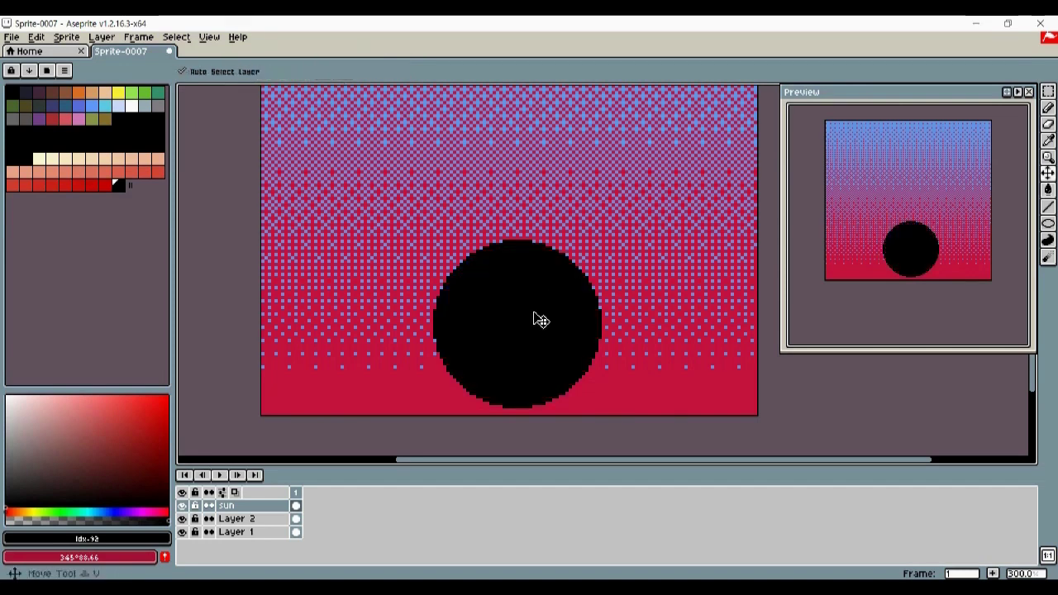
{"action": "left_click_drag", "start_coordinate": [537, 321], "coordinate": [523, 446]}
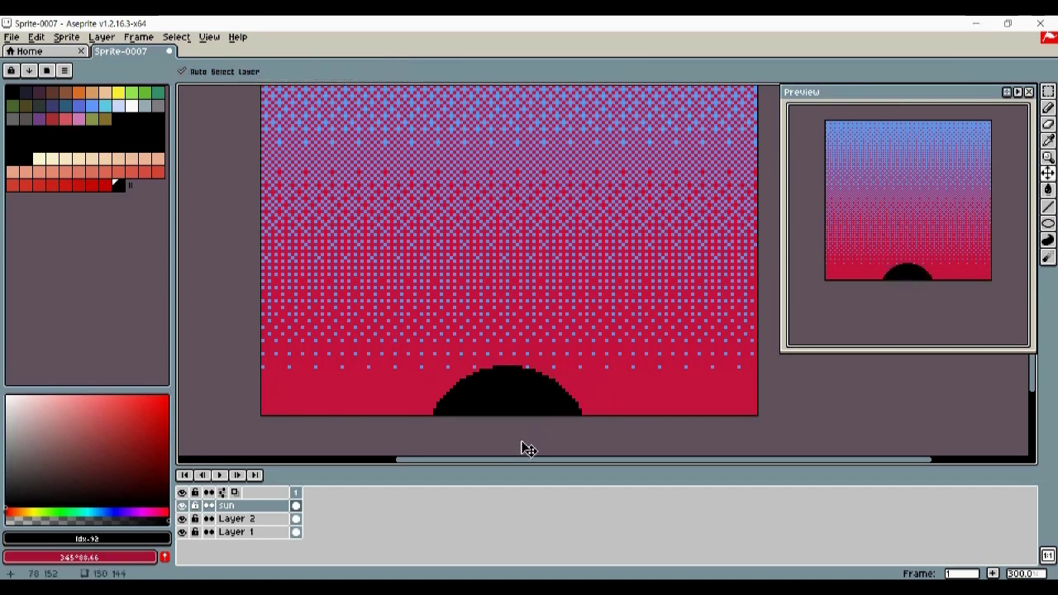
{"action": "left_click_drag", "start_coordinate": [511, 403], "coordinate": [525, 404]}
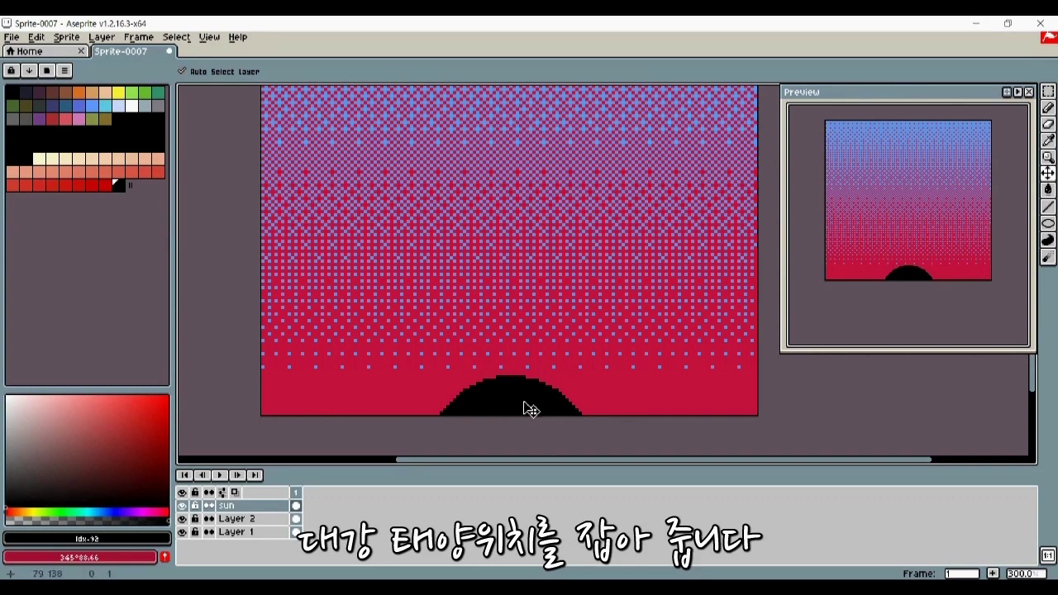
Choose the pale yellow palette entry 62 as the foreground colour and select the black sun shape with the Magic Wand.
{"action": "key", "text": "z"}
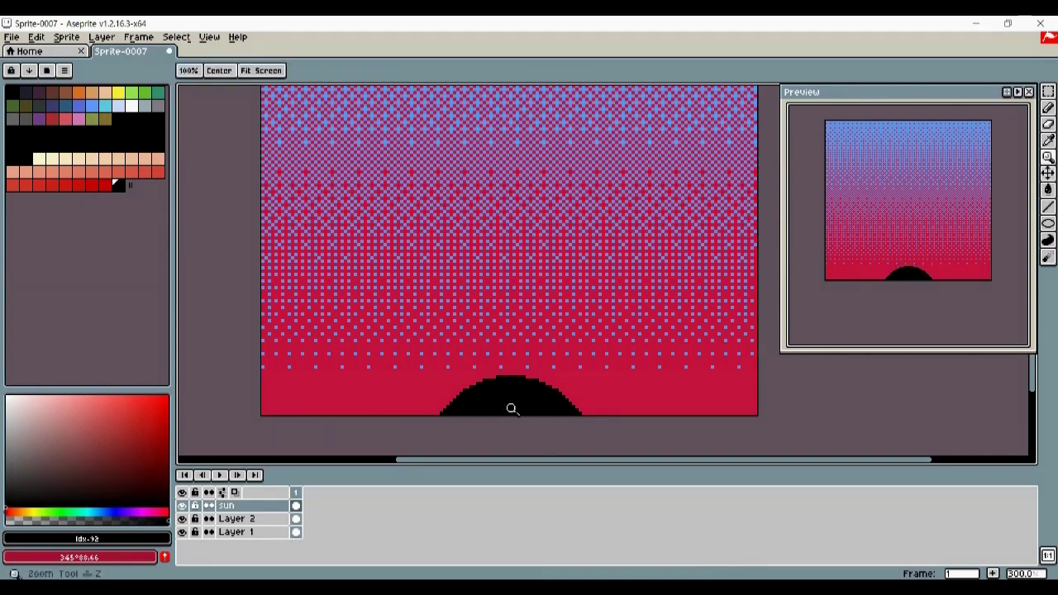
{"action": "left_click", "coordinate": [512, 405]}
{"action": "left_click", "coordinate": [512, 405]}
{"action": "left_click", "coordinate": [519, 400]}
{"action": "left_click_drag", "start_coordinate": [523, 369], "coordinate": [522, 331]}
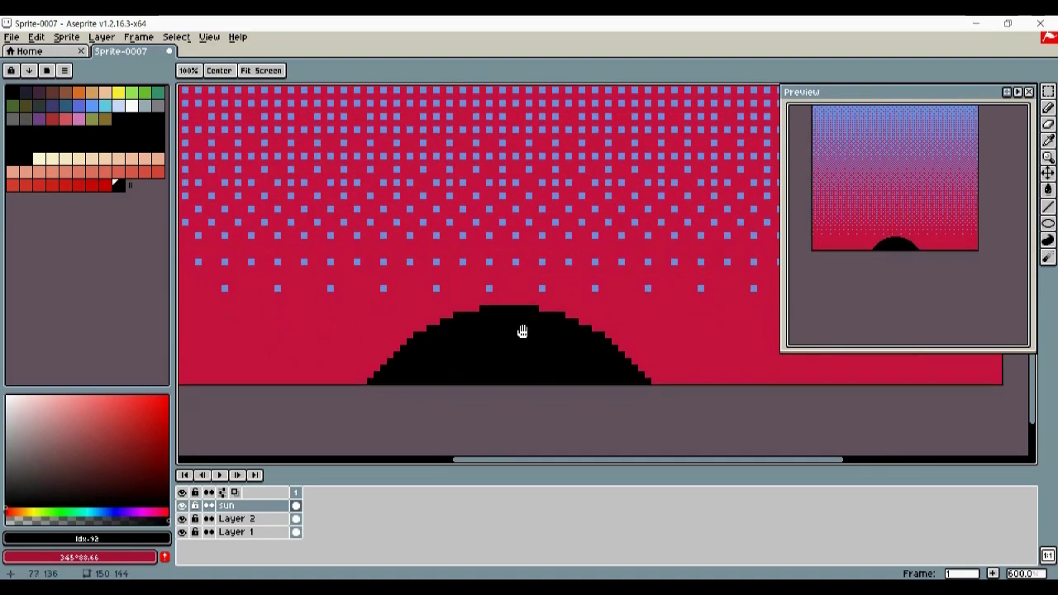
{"action": "left_click", "coordinate": [39, 157]}
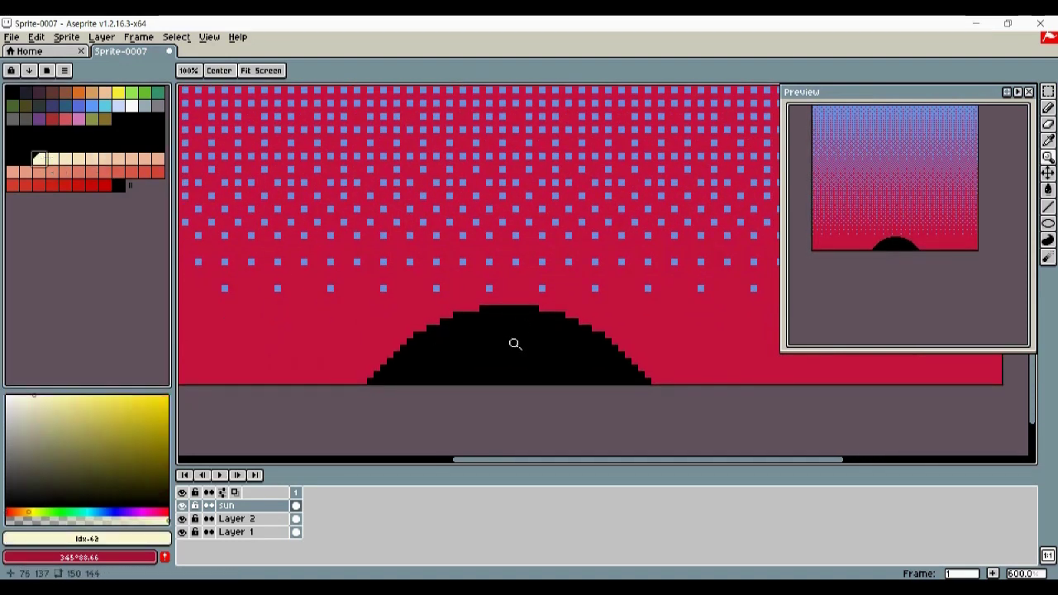
{"action": "key", "text": "w"}
{"action": "left_click", "coordinate": [514, 354]}
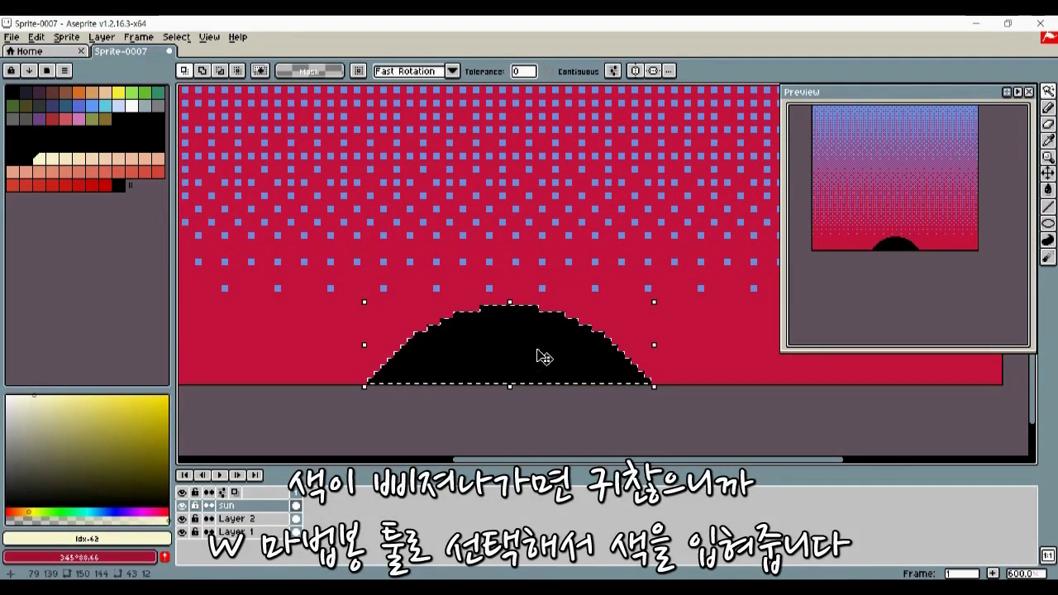
Paint a pale yellow band about 3 px high across the top of the selected sun with the 5 px Pencil.
{"action": "key", "text": "b"}
{"action": "left_click", "coordinate": [497, 322]}
{"action": "left_click_drag", "start_coordinate": [424, 302], "coordinate": [659, 330]}
{"action": "key", "text": "ctrl+z"}
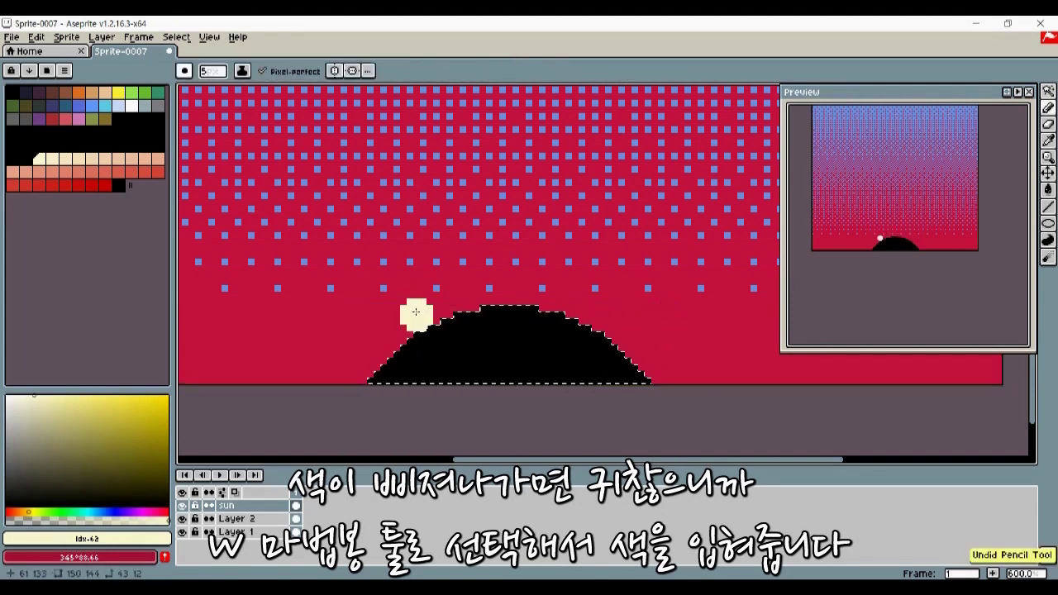
{"action": "mouse_move", "coordinate": [484, 310]}
{"action": "left_mouse_down"}
{"action": "mouse_move", "coordinate": [656, 312]}
{"action": "mouse_move", "coordinate": [179, 179]}
{"action": "left_mouse_up"}
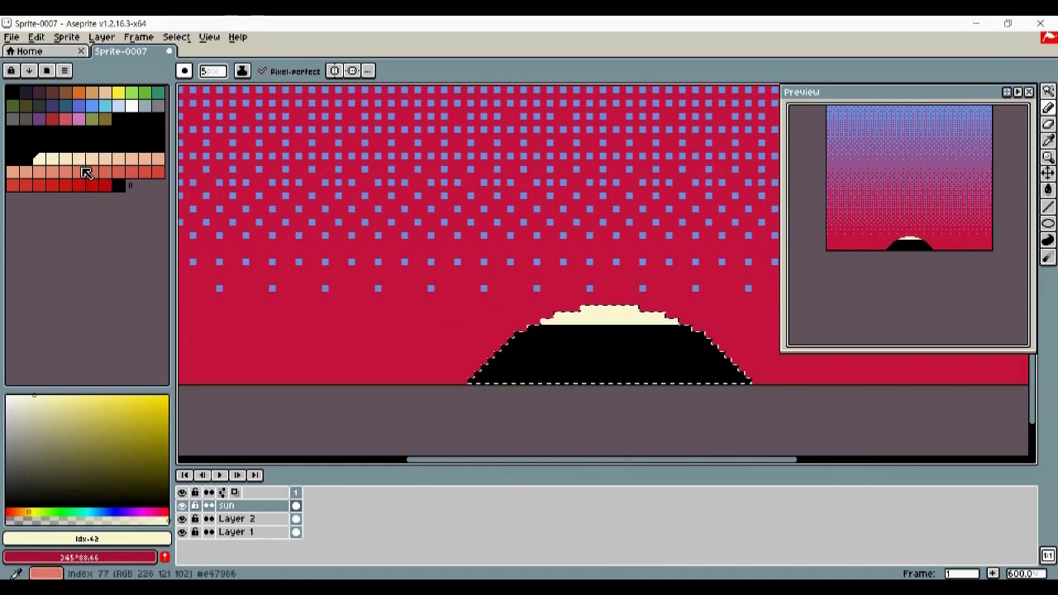
Paint a salmon band (palette entry 77) directly below the sun's pale yellow band with the Pencil at 3 px.
{"action": "left_click", "coordinate": [81, 172]}
{"action": "key", "text": "shift"}
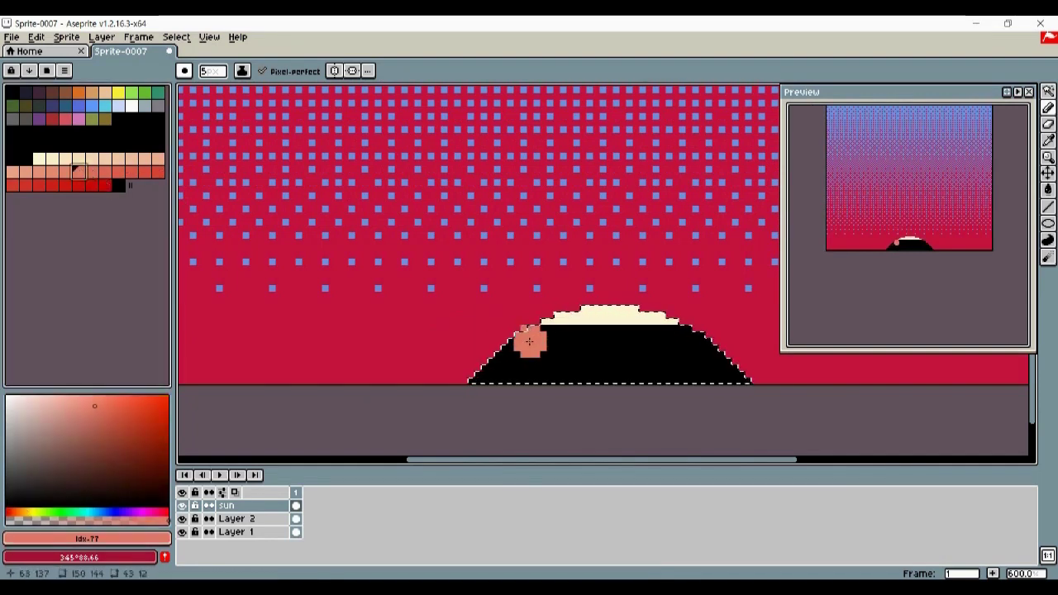
{"action": "key", "text": "minus"}
{"action": "key", "text": "minus"}
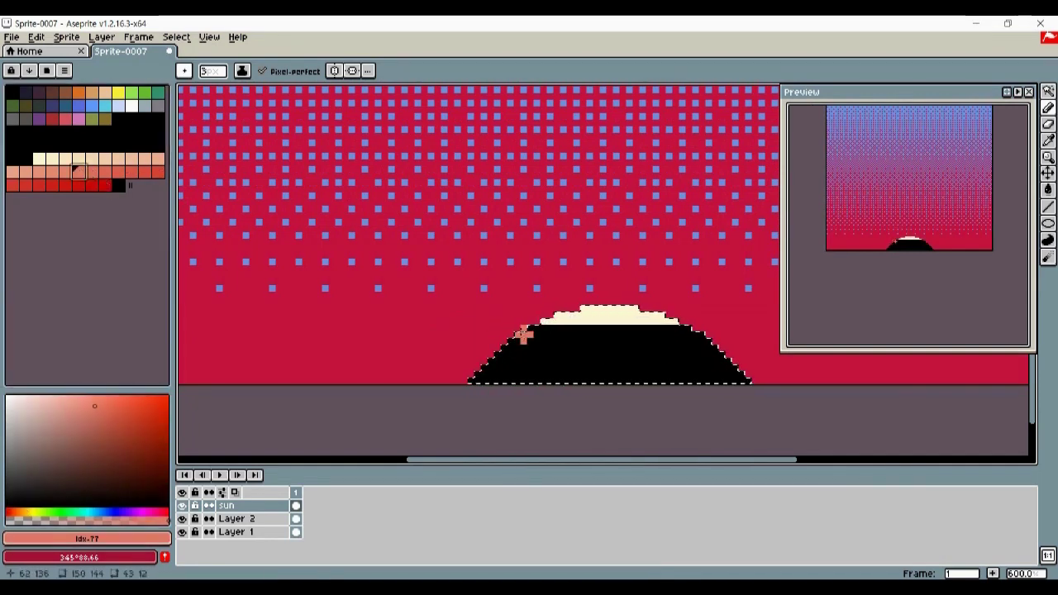
{"action": "left_click_drag", "start_coordinate": [511, 334], "coordinate": [761, 351]}
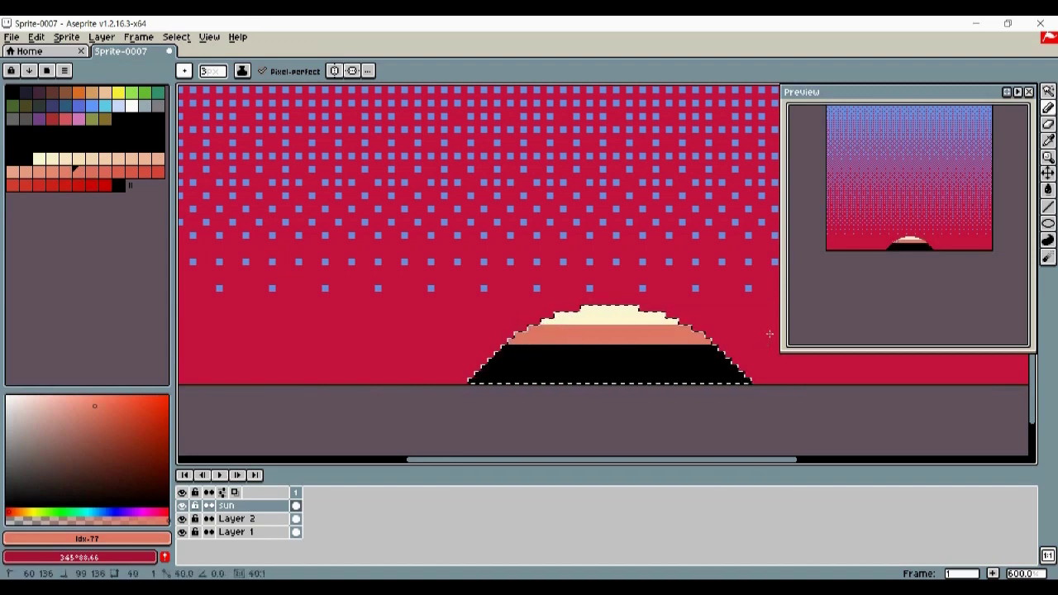
{"action": "left_click", "coordinate": [770, 334], "text": "shift"}
Paint a red-orange band (palette entry 82) about 3 px high directly below the sun's salmon band.
{"action": "left_click", "coordinate": [146, 172]}
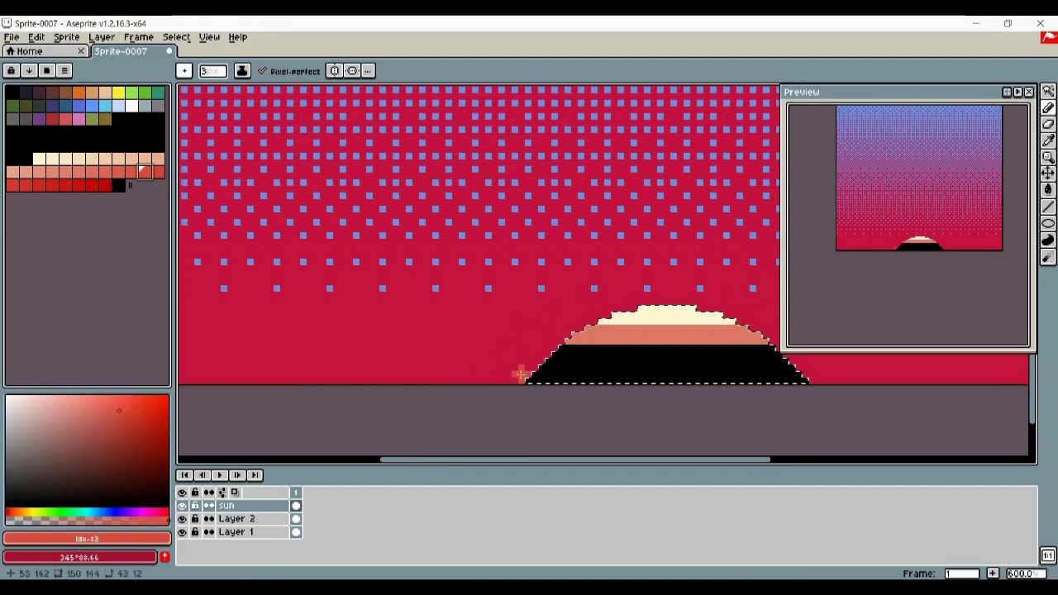
{"action": "left_click_drag", "start_coordinate": [633, 369], "coordinate": [551, 356]}
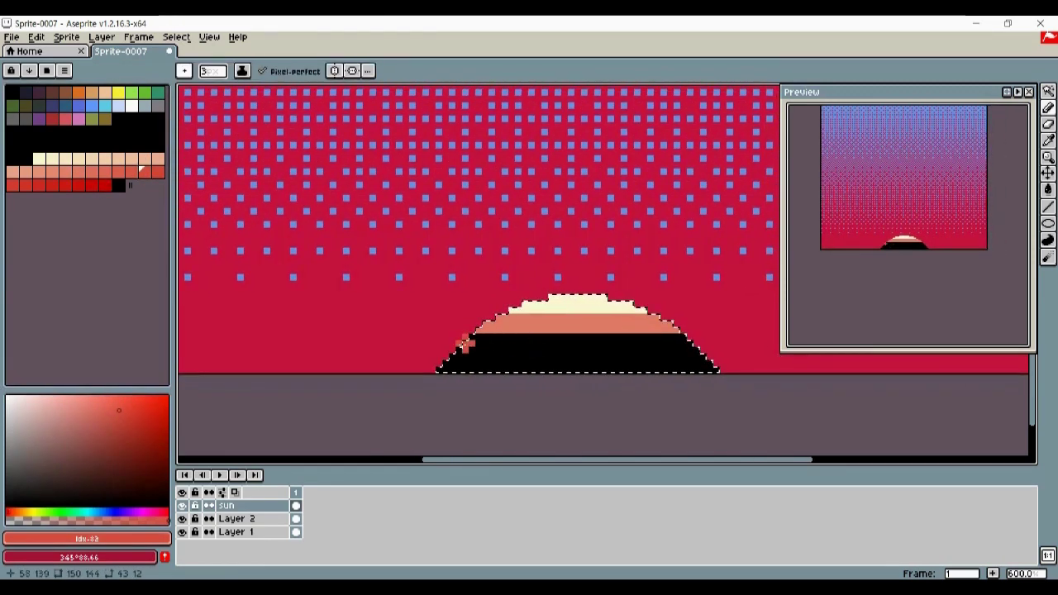
{"action": "left_click", "coordinate": [753, 354], "text": "shift"}
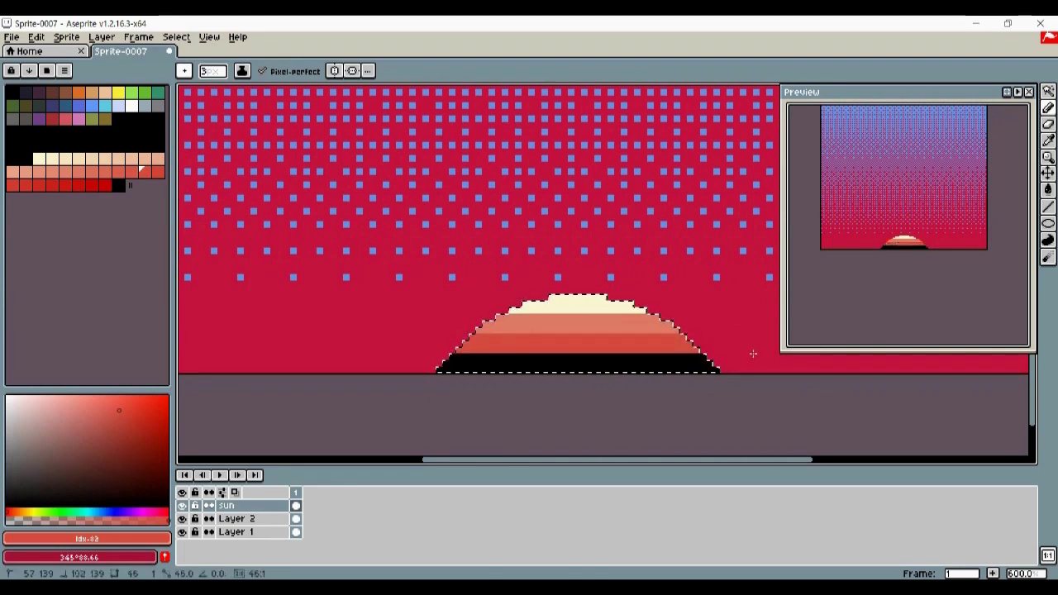
Paint the remaining black base of the sun red with palette entry 87 and clear the selection.
{"action": "left_click", "coordinate": [52, 184]}
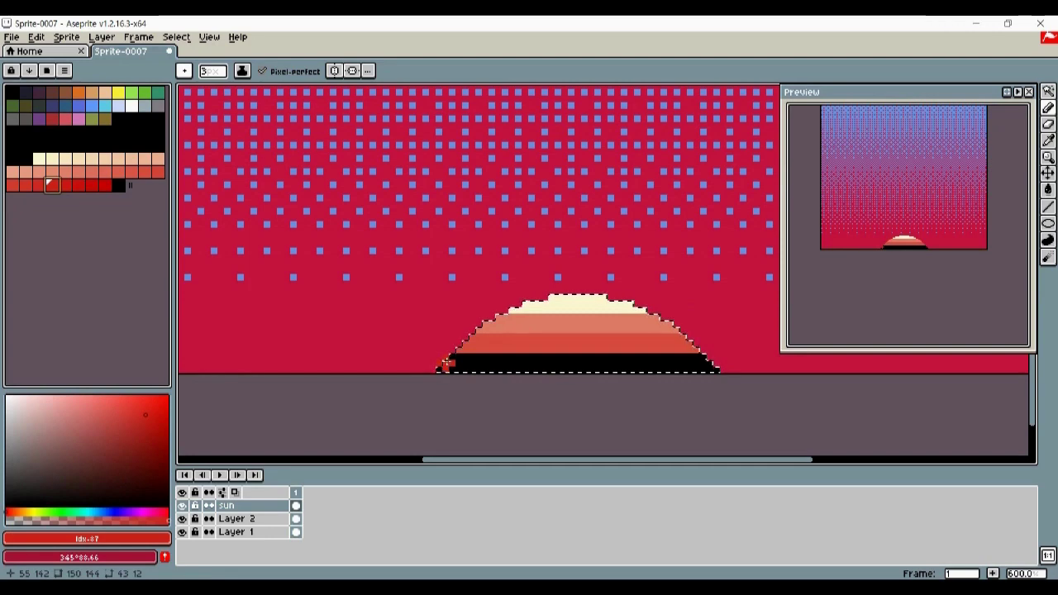
{"action": "left_click", "coordinate": [605, 367], "text": "shift"}
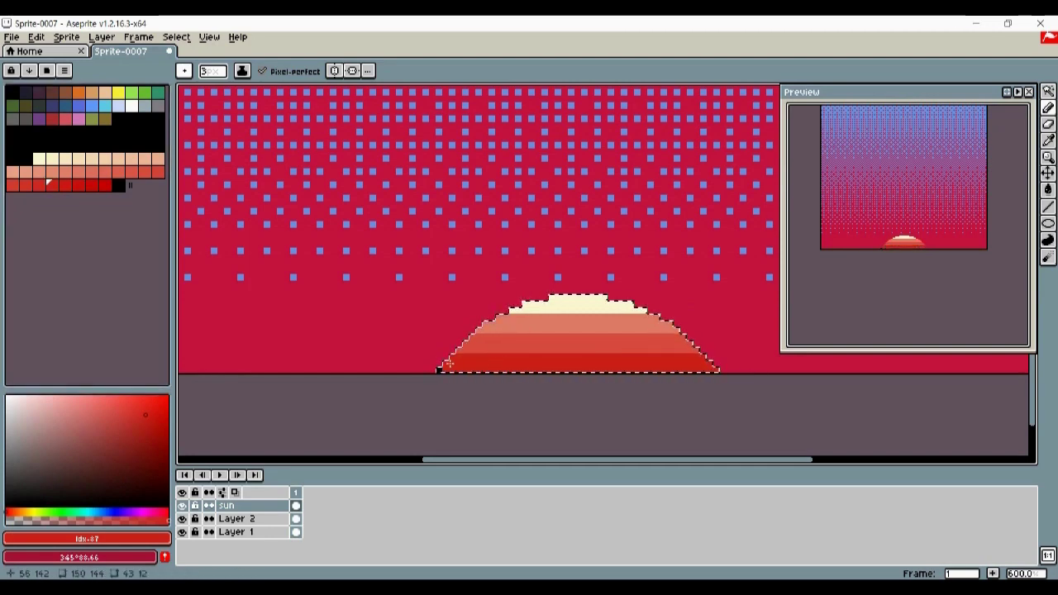
{"action": "key", "text": "z"}
{"action": "scroll", "coordinate": [597, 307], "scroll_direction": "down", "scroll_amount": 3}
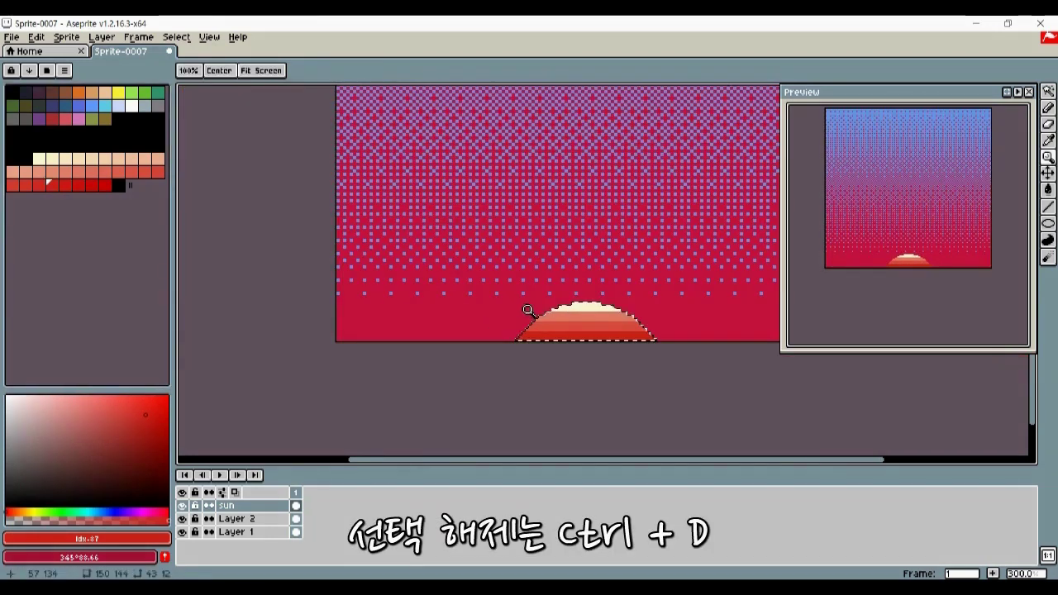
{"action": "key", "text": "ctrl+d"}
{"action": "scroll", "coordinate": [620, 323], "scroll_direction": "down", "scroll_amount": 2}
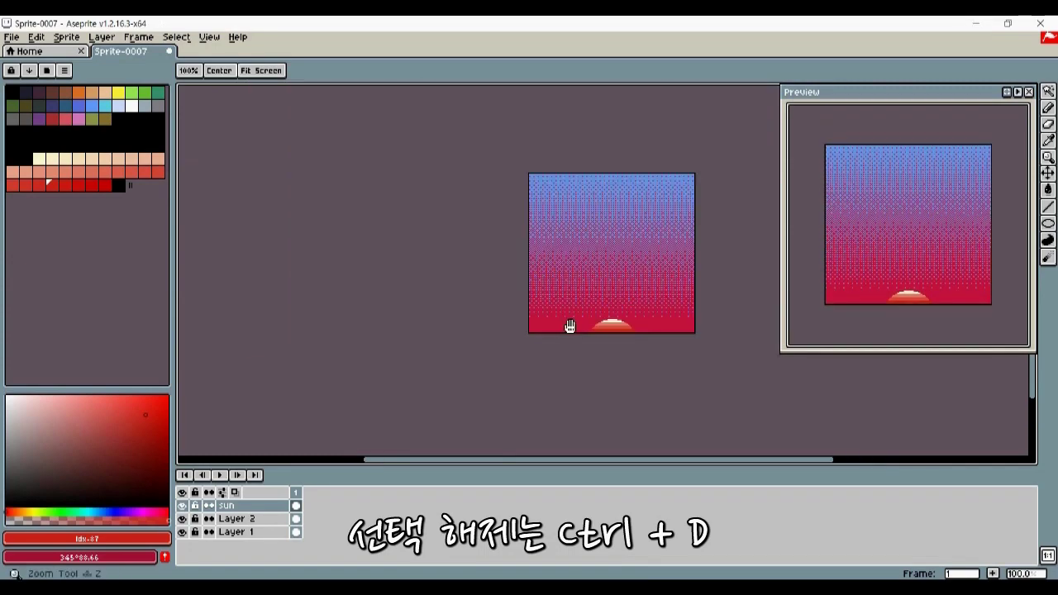
Recolour the sun's second band with the Paint Bucket, trying palette entry 66 and settling on peach entry 69.
{"action": "left_click", "coordinate": [620, 326]}
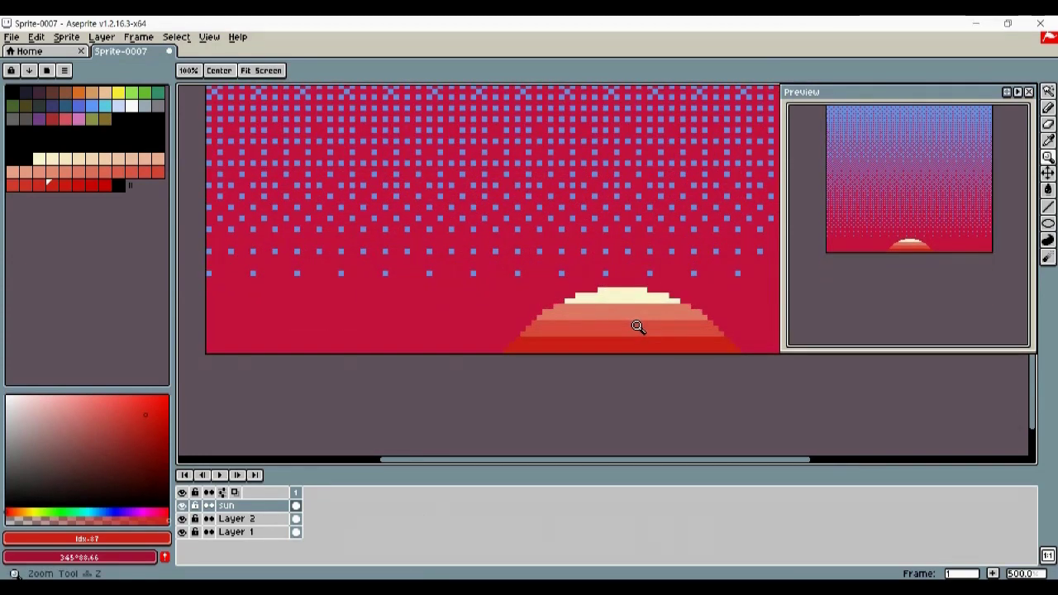
{"action": "left_click", "coordinate": [653, 326]}
{"action": "left_click", "coordinate": [671, 327]}
{"action": "left_click", "coordinate": [94, 164]}
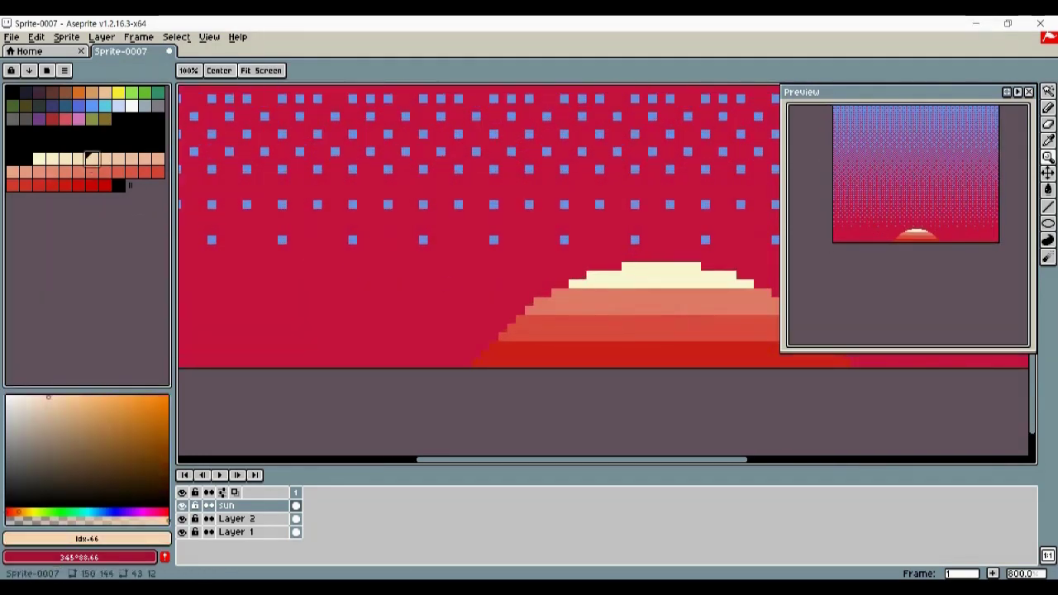
{"action": "left_click_drag", "start_coordinate": [659, 307], "coordinate": [490, 302]}
{"action": "key", "text": "g"}
{"action": "left_click", "coordinate": [489, 301]}
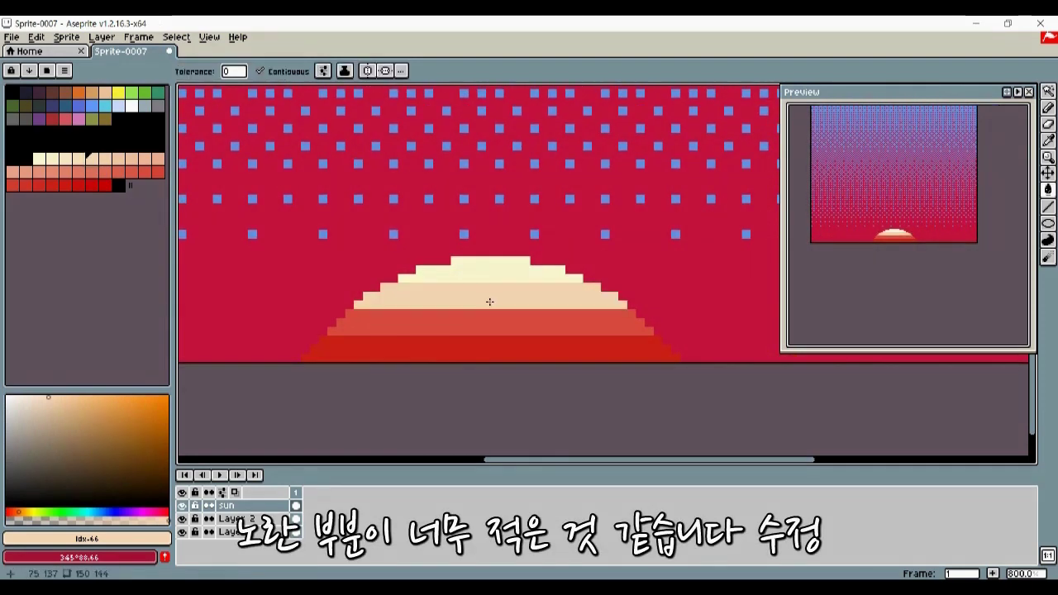
{"action": "left_click", "coordinate": [129, 158]}
{"action": "left_click", "coordinate": [502, 303]}
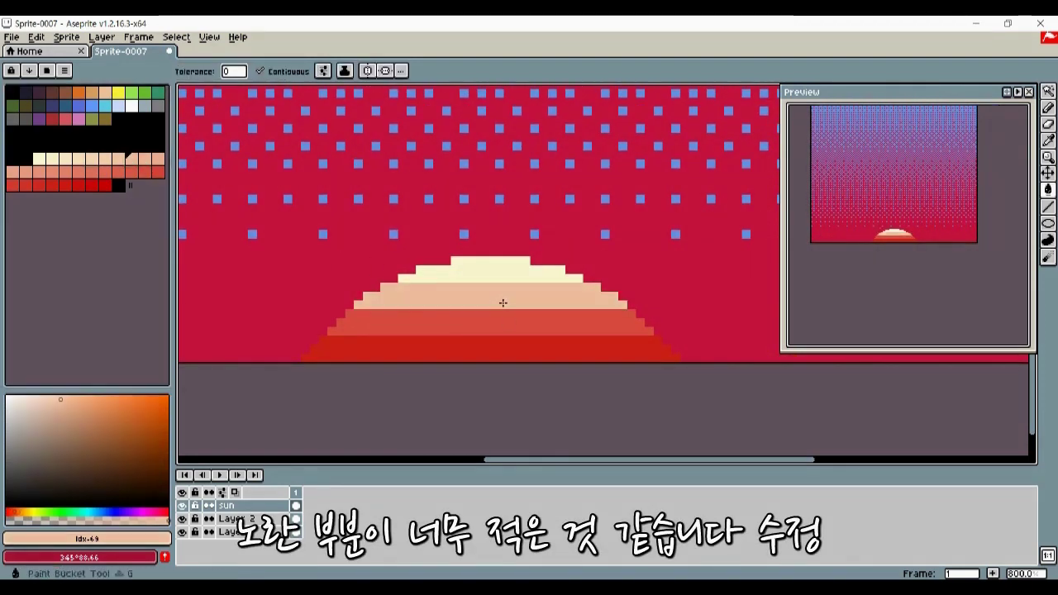
Fill the sun's third band with salmon palette entry 75 and its base band with red entry 88.
{"action": "left_click", "coordinate": [52, 171]}
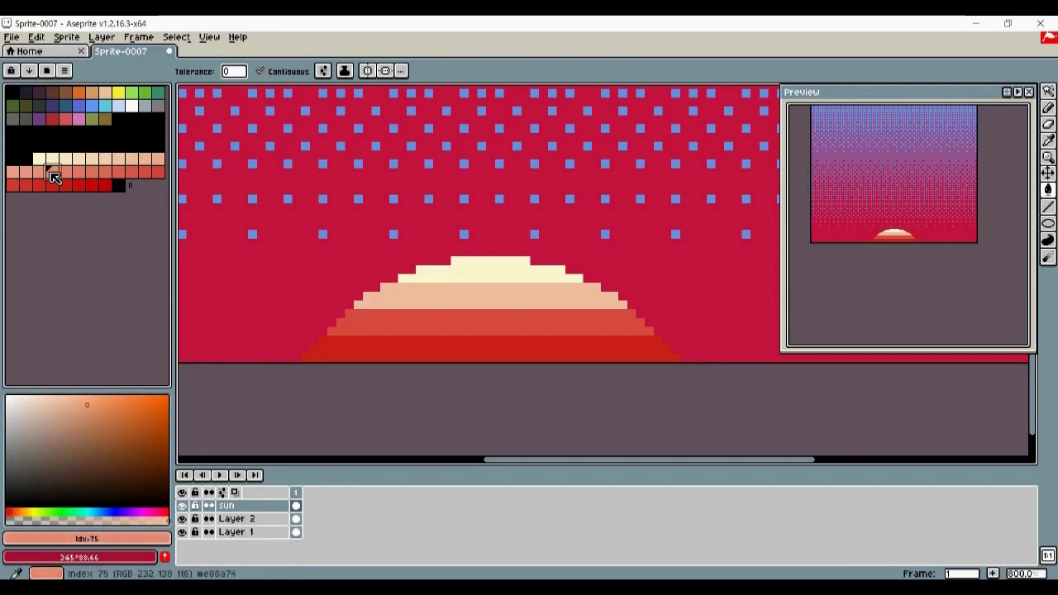
{"action": "left_click", "coordinate": [505, 326]}
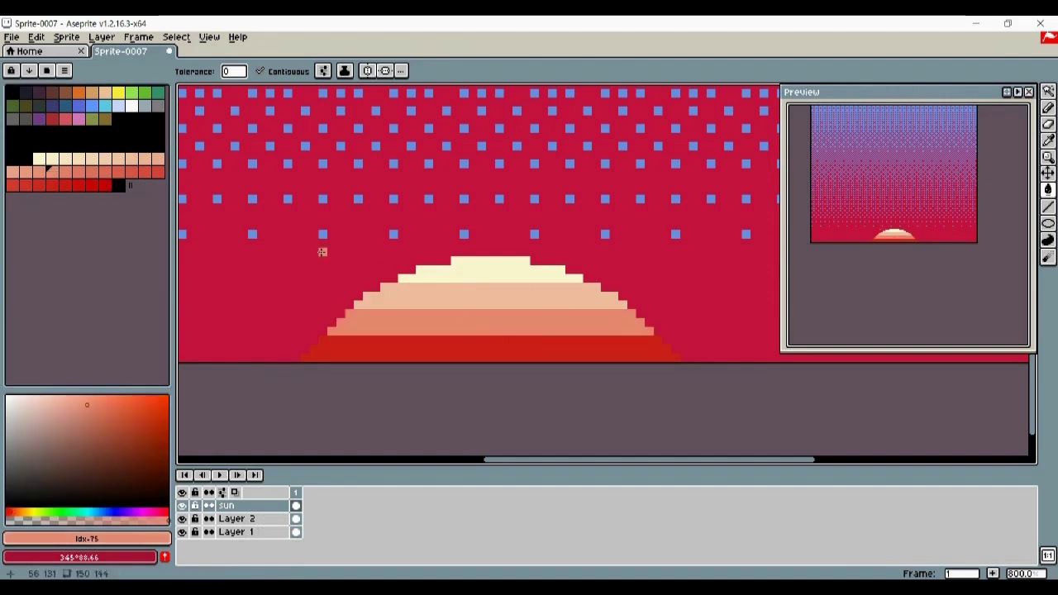
{"action": "left_click", "coordinate": [67, 185]}
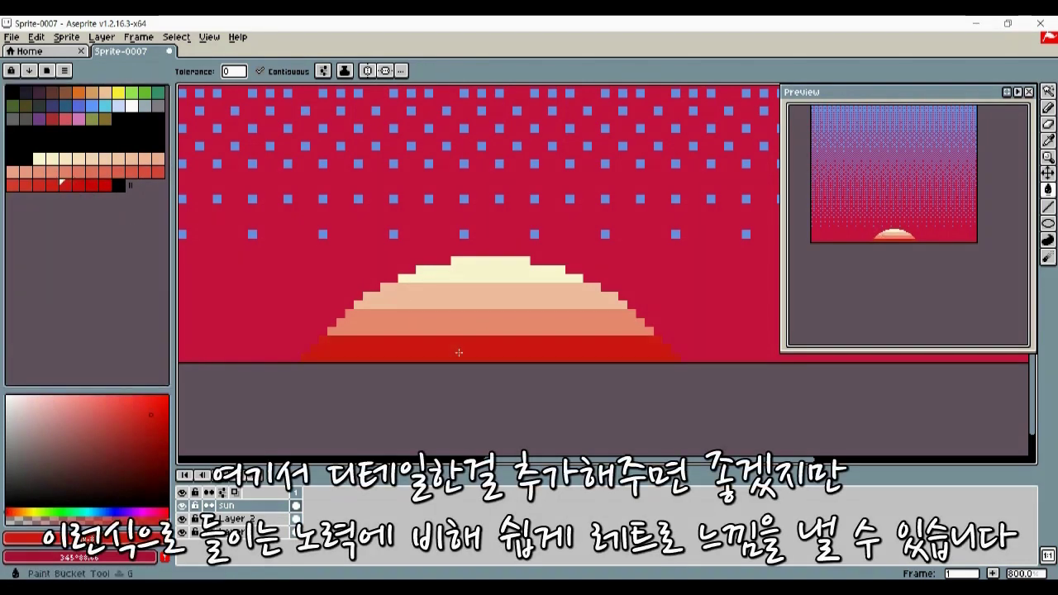
Inspect the overall sunset composition and the recoloured sun at different magnifications.
{"action": "key", "text": "z"}
{"action": "scroll", "coordinate": [496, 331], "scroll_direction": "down", "scroll_amount": 5}
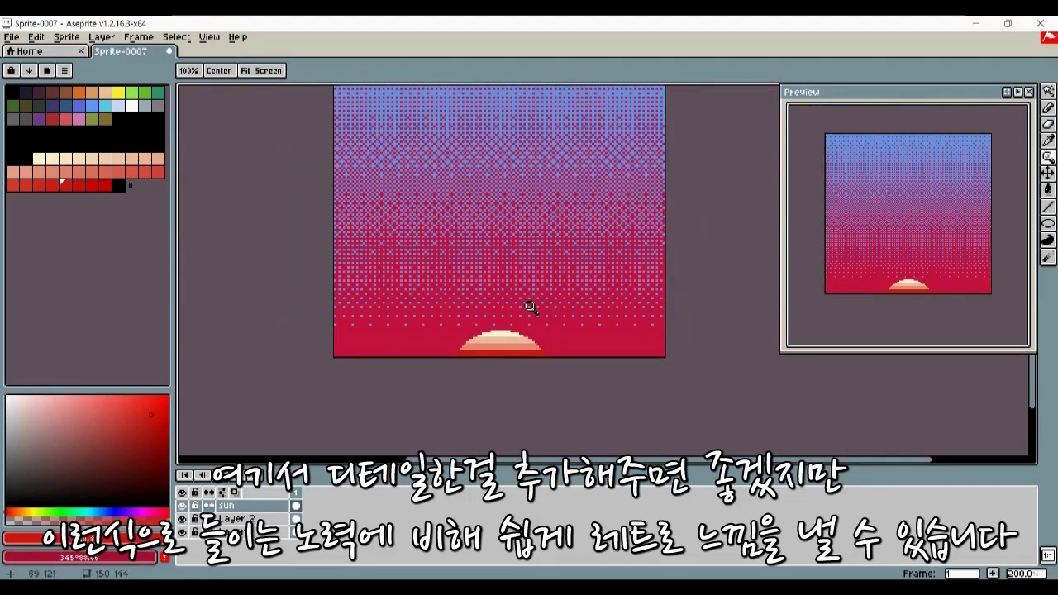
{"action": "scroll", "coordinate": [531, 308], "scroll_direction": "down", "scroll_amount": 1}
{"action": "scroll", "coordinate": [536, 319], "scroll_direction": "up", "scroll_amount": 2}
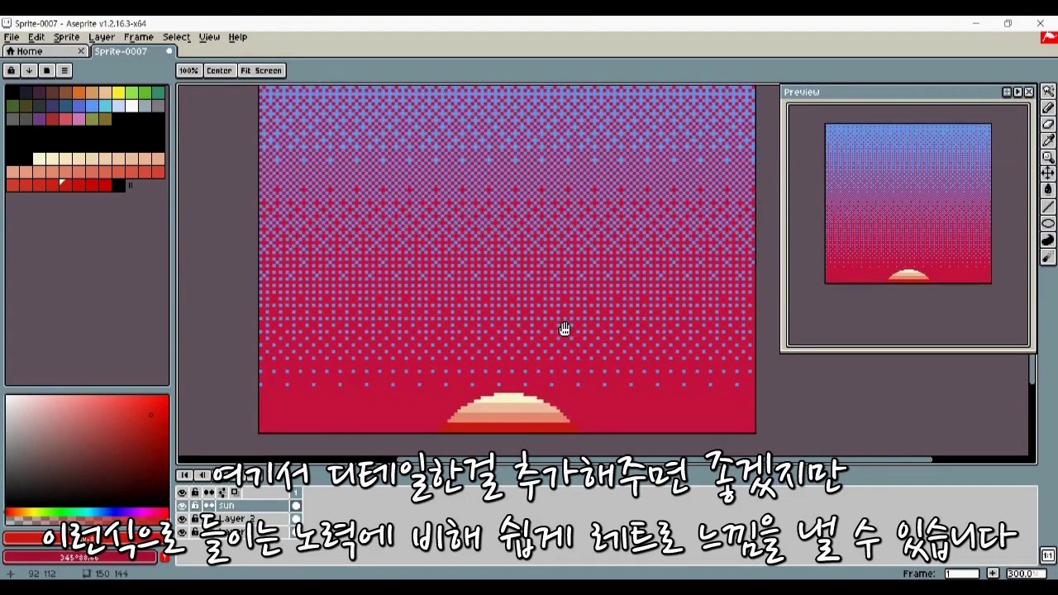
{"action": "key", "text": "shift+g"}
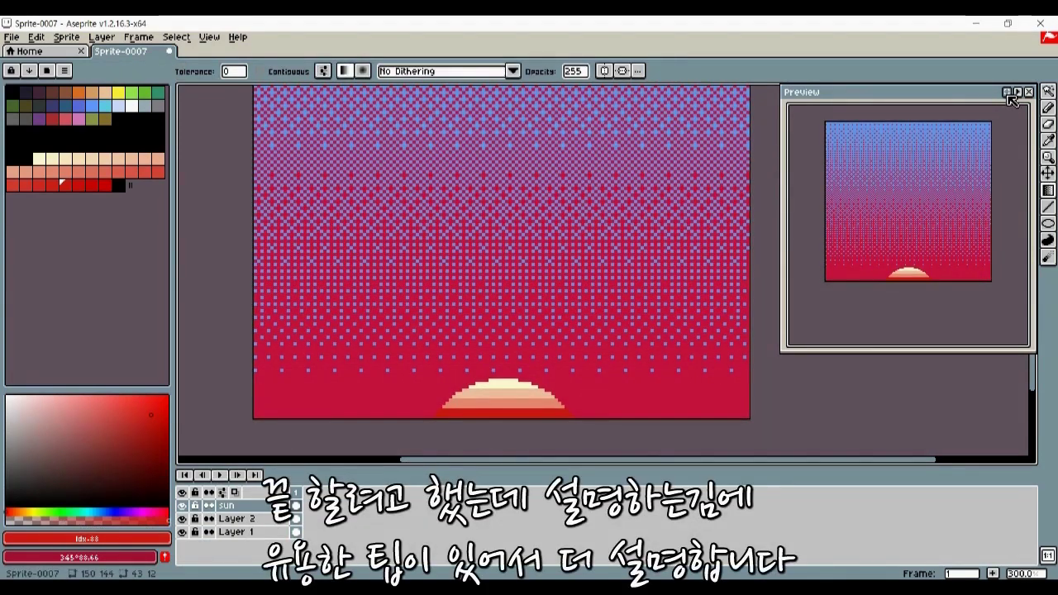
{"action": "key", "text": "z"}
{"action": "scroll", "coordinate": [607, 296], "scroll_direction": "down", "scroll_amount": 2}
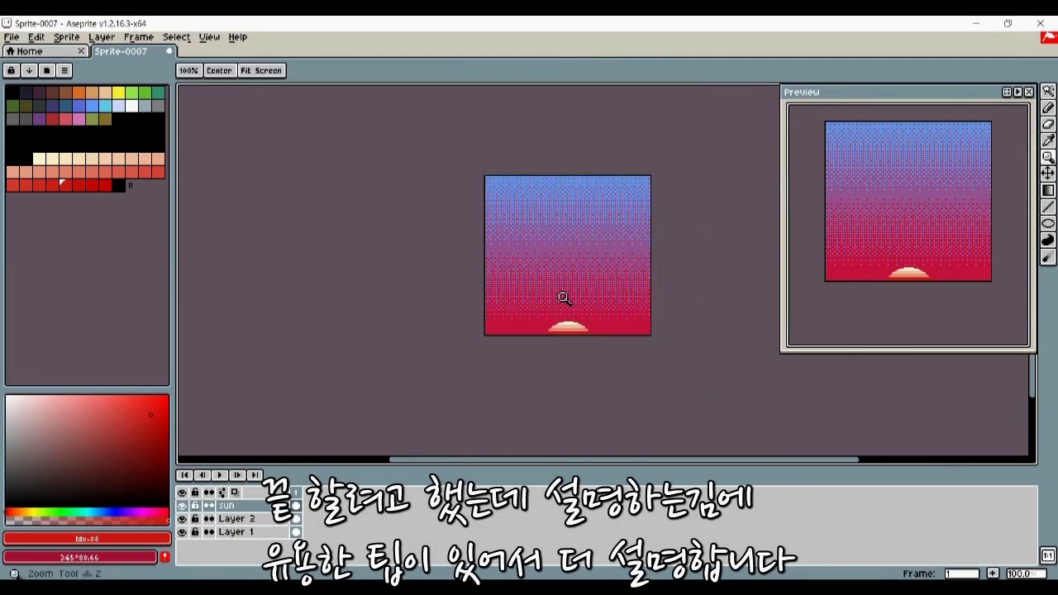
{"action": "left_click_drag", "start_coordinate": [596, 238], "coordinate": [558, 305]}
{"action": "scroll", "coordinate": [517, 364], "scroll_direction": "up", "scroll_amount": 2}
{"action": "left_click_drag", "start_coordinate": [551, 359], "coordinate": [505, 282]}
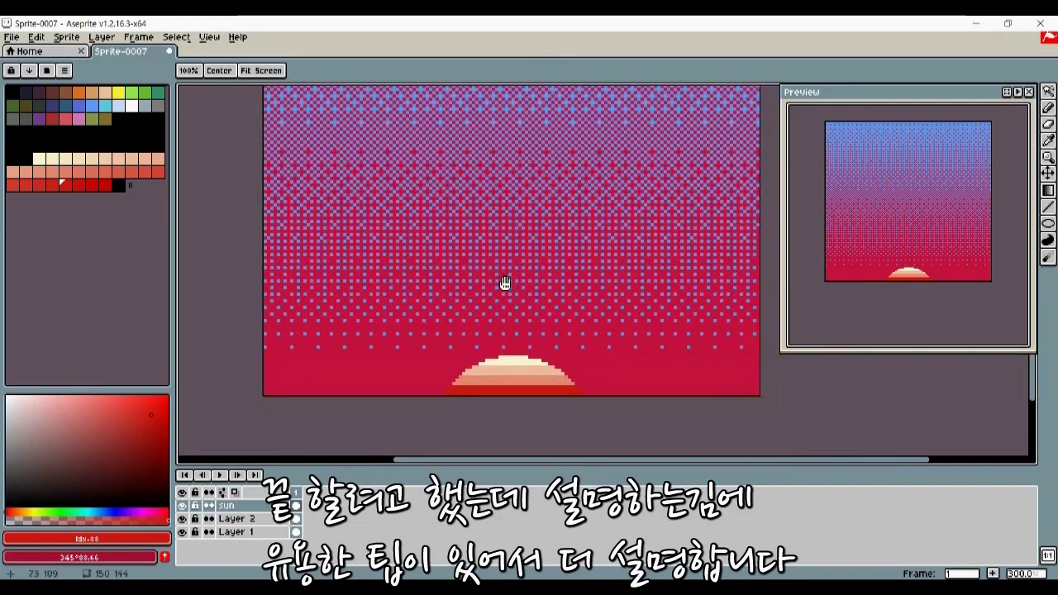
Hide the sun layer and replace all crimson pixels on Layer 2 with dark red (HSV 1°, 82, 35) using a non-contiguous Paint Bucket fill.
{"action": "left_click", "coordinate": [182, 505]}
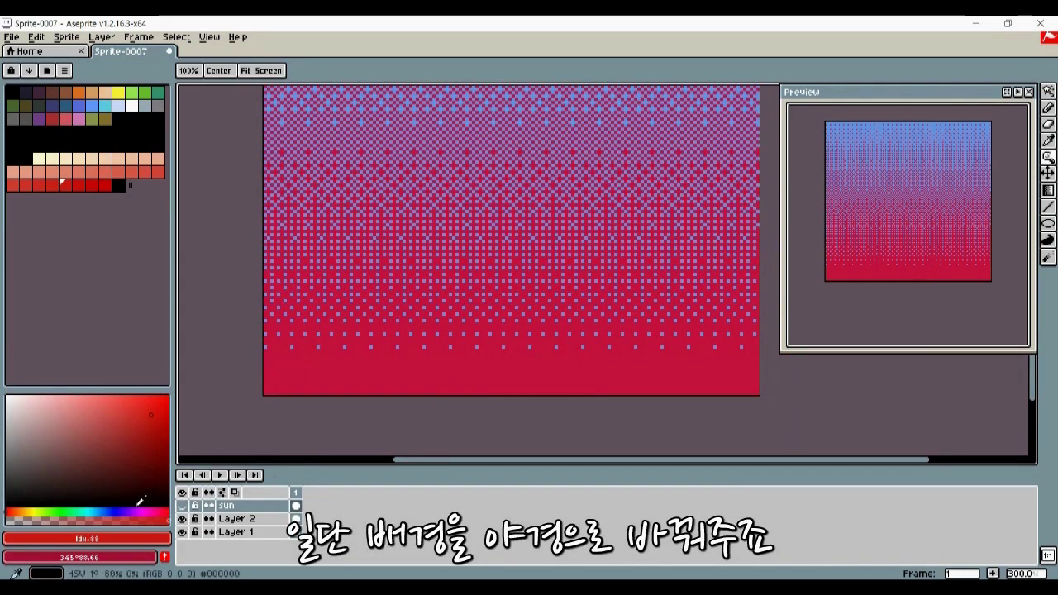
{"action": "left_click_drag", "start_coordinate": [141, 501], "coordinate": [145, 471]}
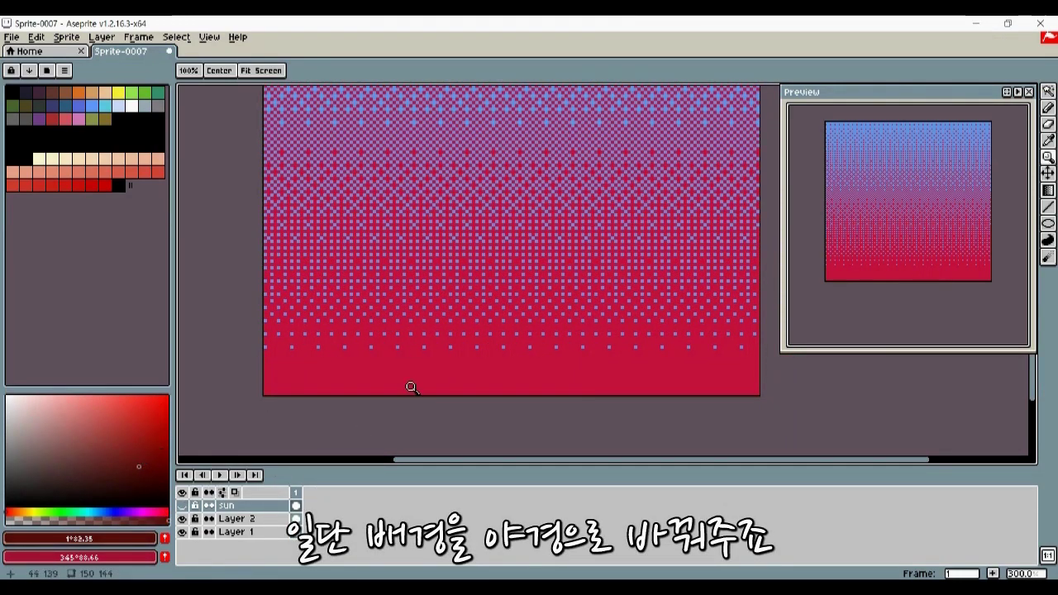
{"action": "key", "text": "g"}
{"action": "left_click", "coordinate": [295, 519]}
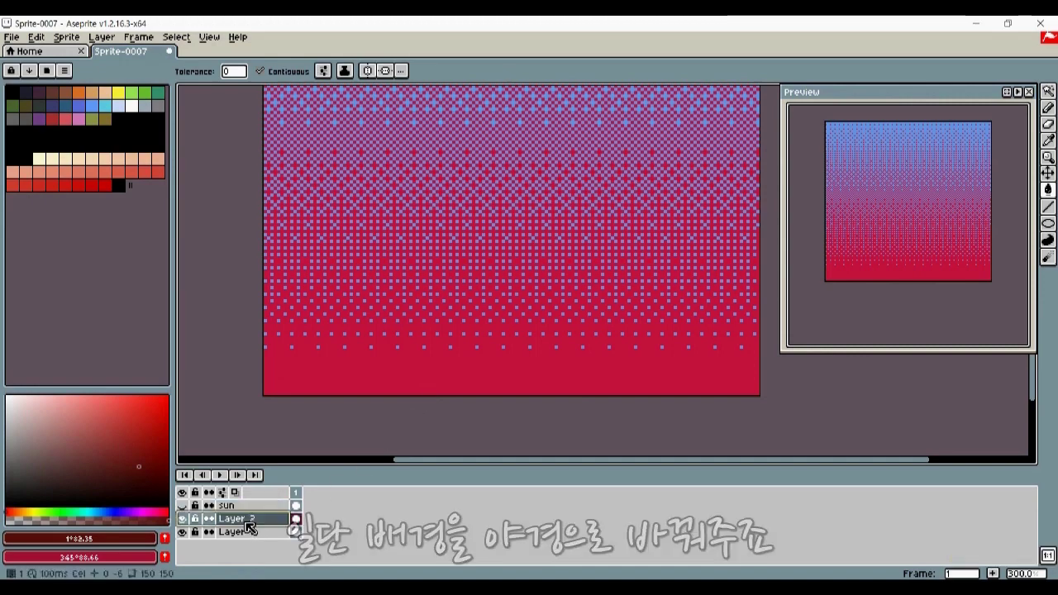
{"action": "left_click", "coordinate": [468, 367]}
{"action": "key", "text": "ctrl+z"}
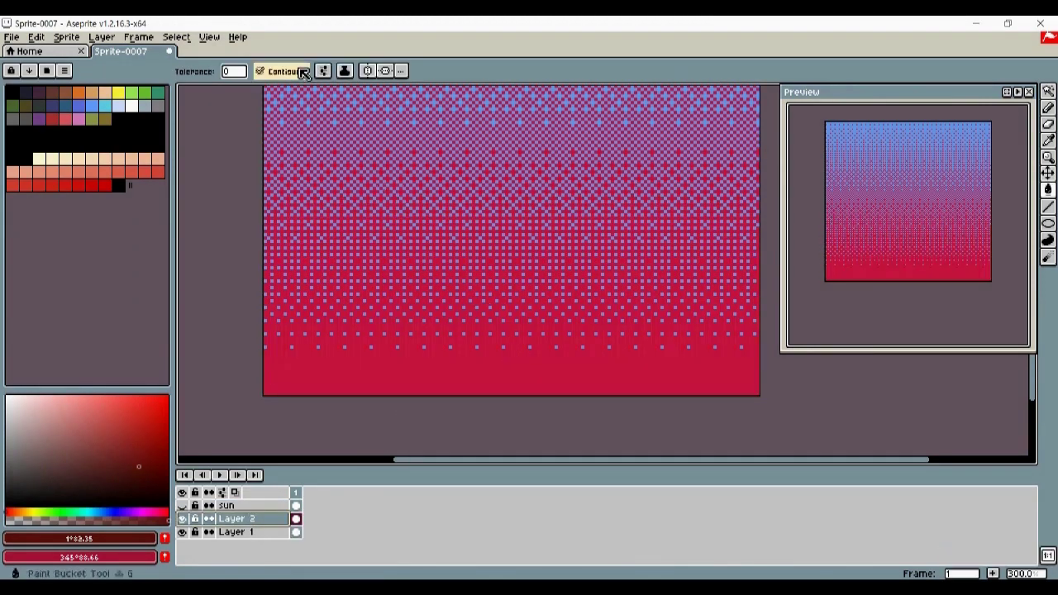
{"action": "left_click_drag", "start_coordinate": [466, 226], "coordinate": [444, 341]}
{"action": "left_click", "coordinate": [448, 272]}
Sample the sky's light blue, deepen it to a saturated dark blue and fill all light blue pixels on Layer 2.
{"action": "left_click", "coordinate": [93, 453]}
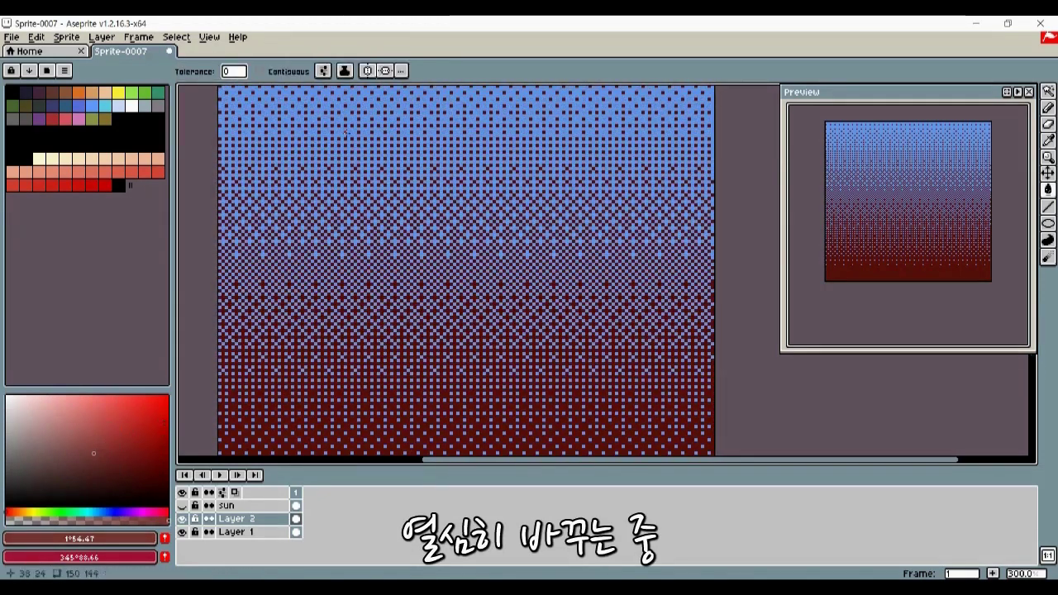
{"action": "left_click", "coordinate": [347, 132], "text": "alt"}
{"action": "left_click", "coordinate": [165, 455]}
{"action": "left_click", "coordinate": [463, 286]}
{"action": "left_click_drag", "start_coordinate": [463, 286], "coordinate": [449, 167]}
Replace Layer 2's dark red pixels with navy (HSV 217°, 76, 36), darkened further to HSV 217°, 92, 19.
{"action": "left_click", "coordinate": [129, 465]}
{"action": "left_click", "coordinate": [449, 347]}
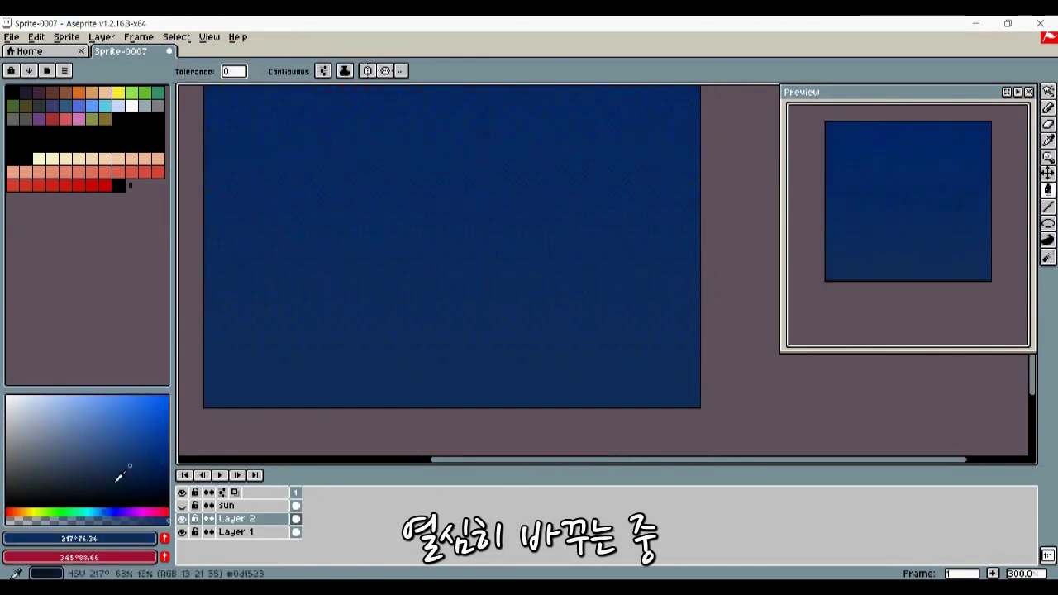
{"action": "left_click", "coordinate": [156, 484]}
{"action": "left_click", "coordinate": [477, 289]}
{"action": "left_click_drag", "start_coordinate": [476, 289], "coordinate": [534, 322]}
{"action": "scroll", "coordinate": [471, 314], "scroll_direction": "down", "scroll_amount": 2}
{"action": "scroll", "coordinate": [534, 325], "scroll_direction": "up", "scroll_amount": 1}
Add a new layer above Layer 2 and name it dung.
{"action": "key", "text": "shift+n"}
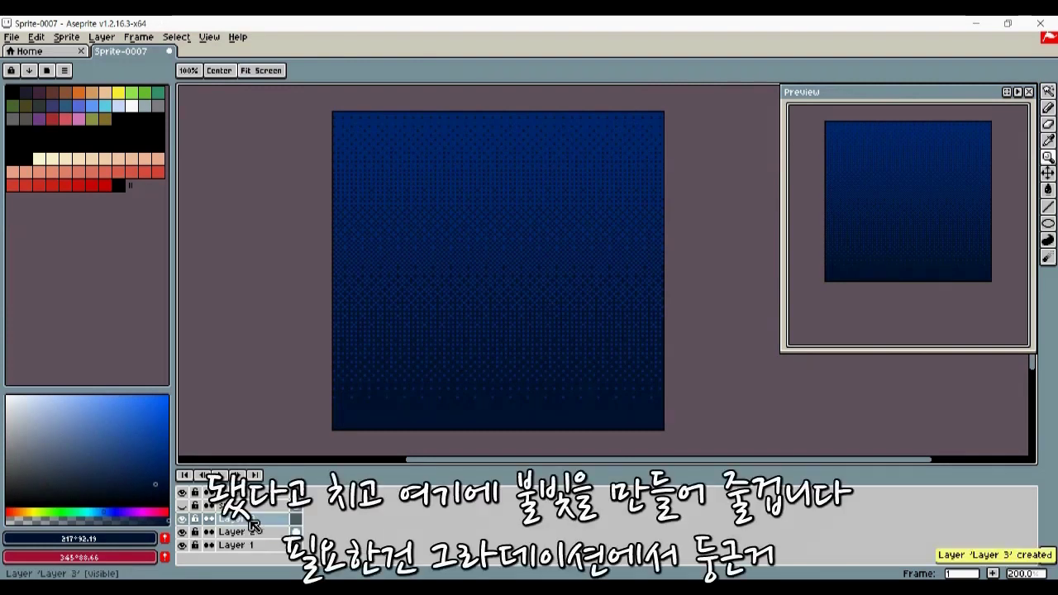
{"action": "double_click", "coordinate": [251, 521]}
{"action": "left_click", "coordinate": [585, 529]}
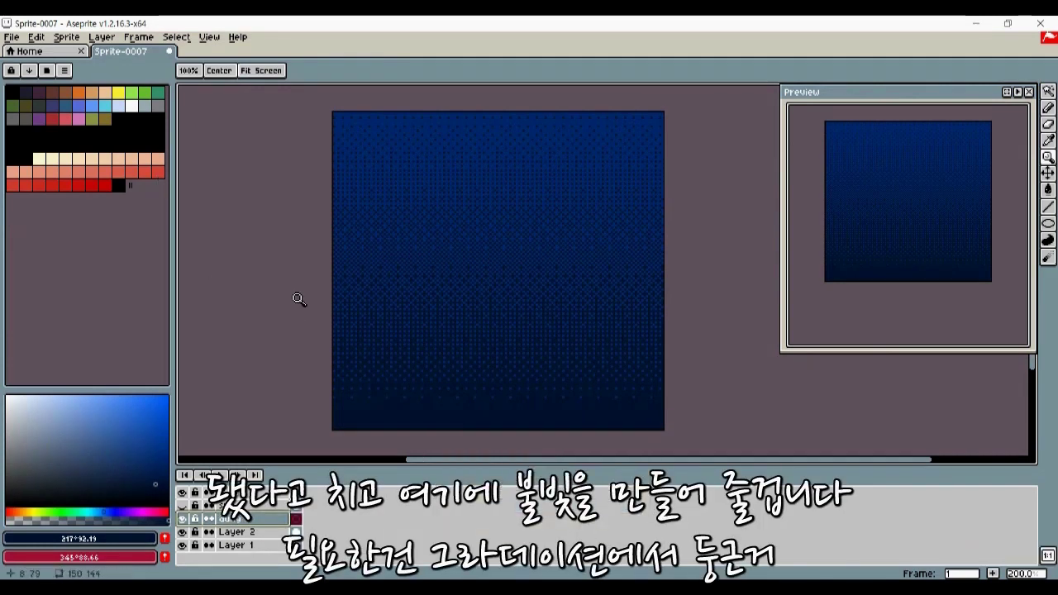
Choose the radial Gradient tool with a pale yellow foreground (HSV 61°, 29, 100) and try a small glow on the dung layer.
{"action": "key", "text": "shift+g"}
{"action": "left_click", "coordinate": [33, 510]}
{"action": "left_click", "coordinate": [53, 395]}
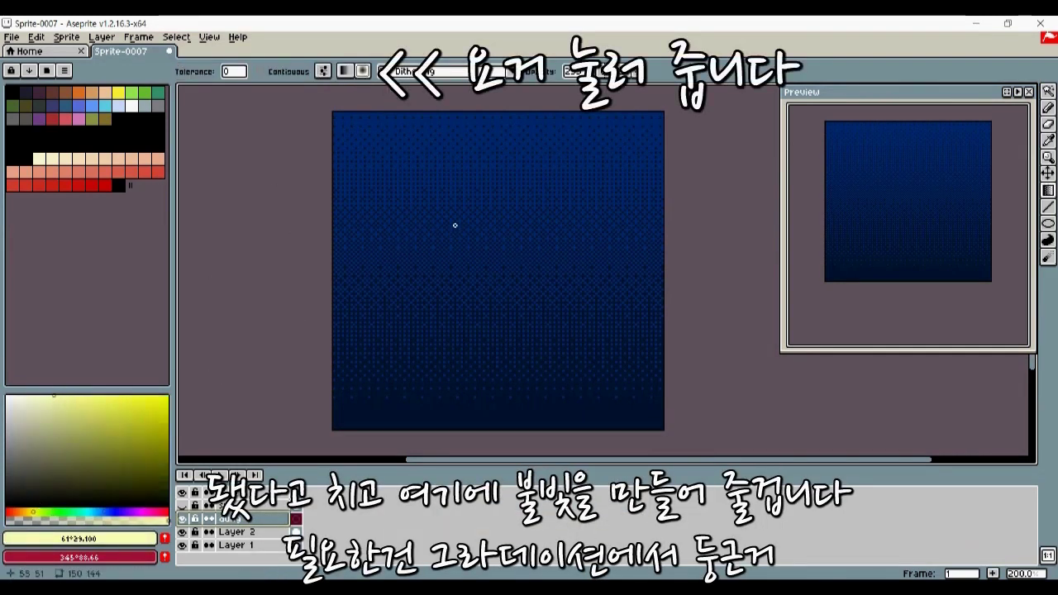
{"action": "left_click_drag", "start_coordinate": [421, 228], "coordinate": [479, 293]}
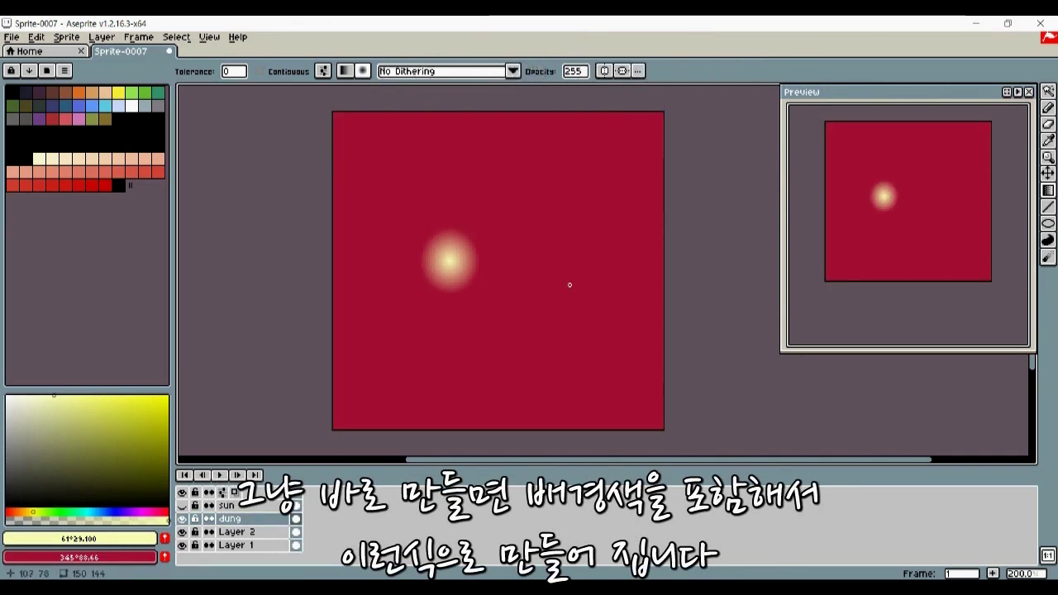
{"action": "key", "text": "ctrl+z"}
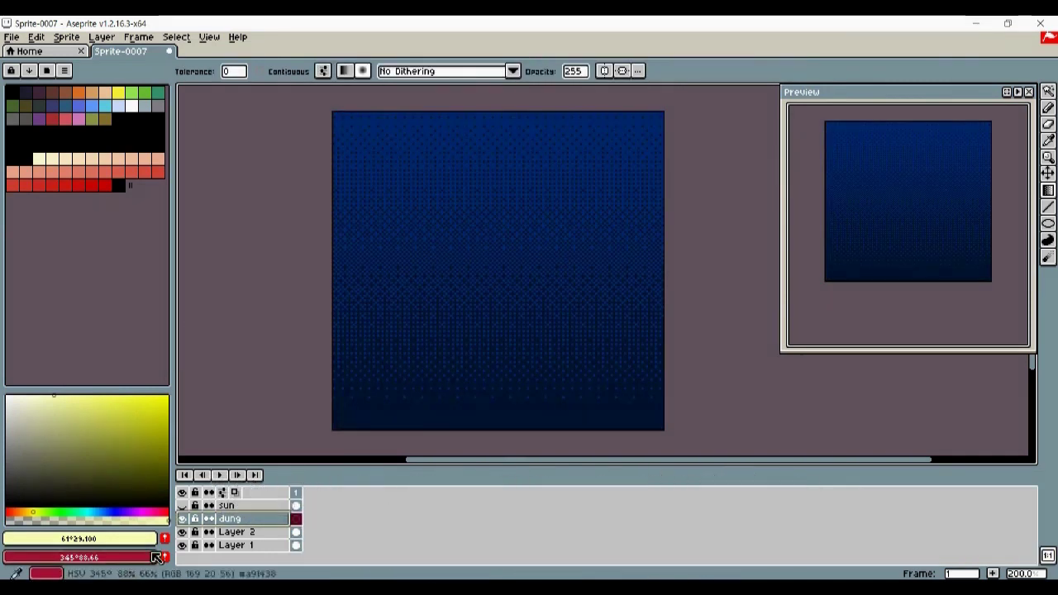
Make the crimson background colour fully transparent by reducing its alpha to the minimum.
{"action": "left_click", "coordinate": [145, 558]}
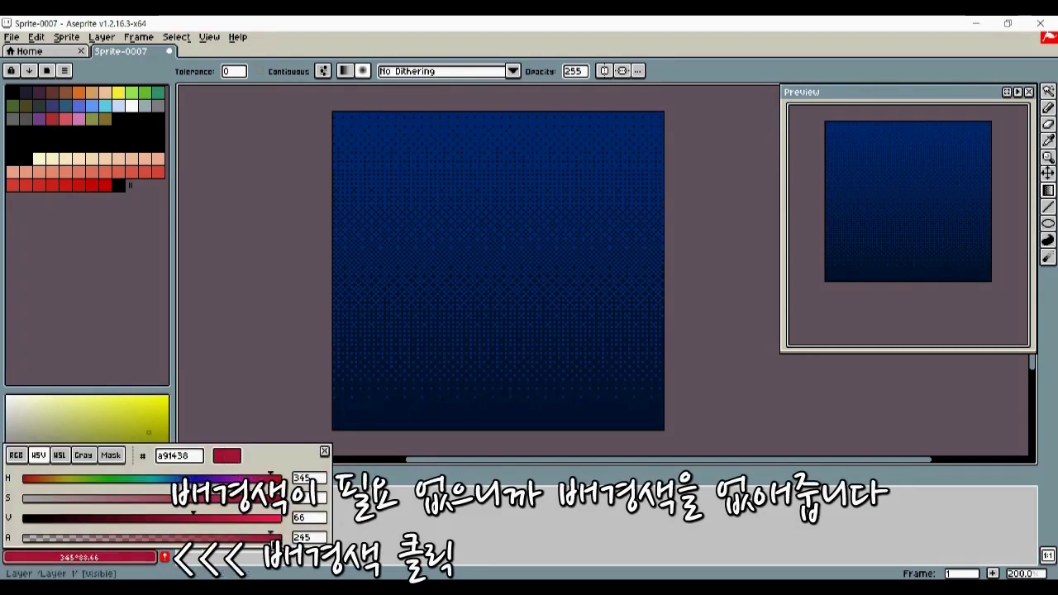
{"action": "left_click_drag", "start_coordinate": [248, 539], "coordinate": [82, 542]}
{"action": "left_click", "coordinate": [98, 340]}
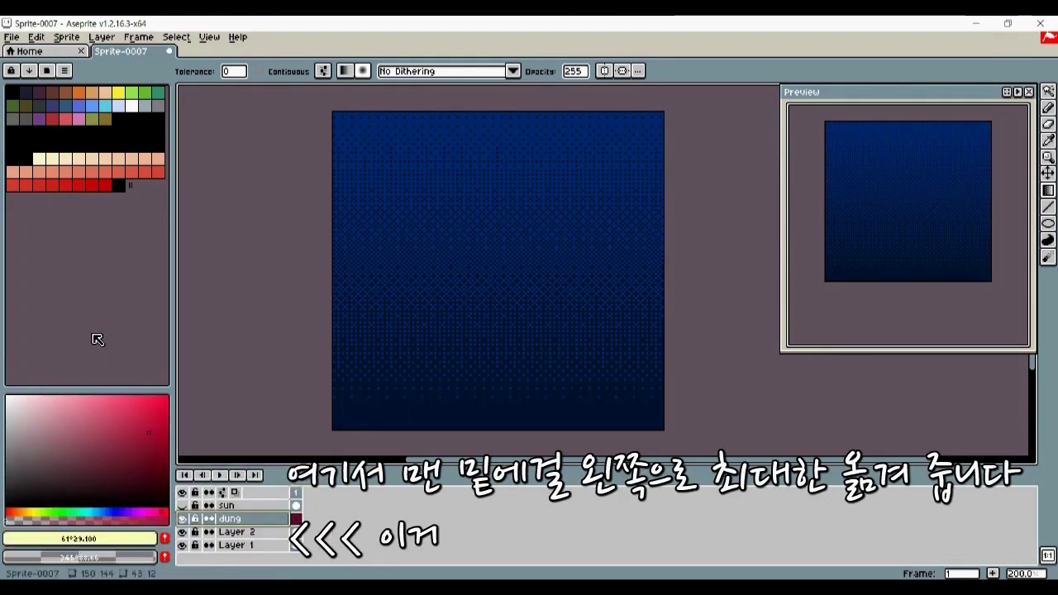
{"action": "key", "text": "z"}
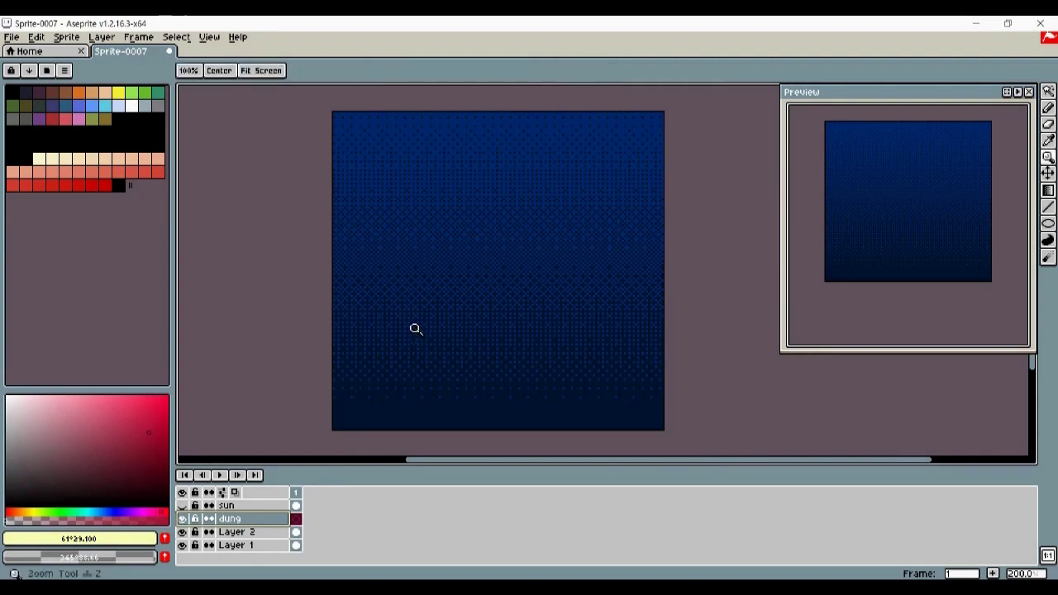
{"action": "left_click", "coordinate": [417, 329]}
{"action": "key", "text": "g"}
{"action": "left_click", "coordinate": [392, 307]}
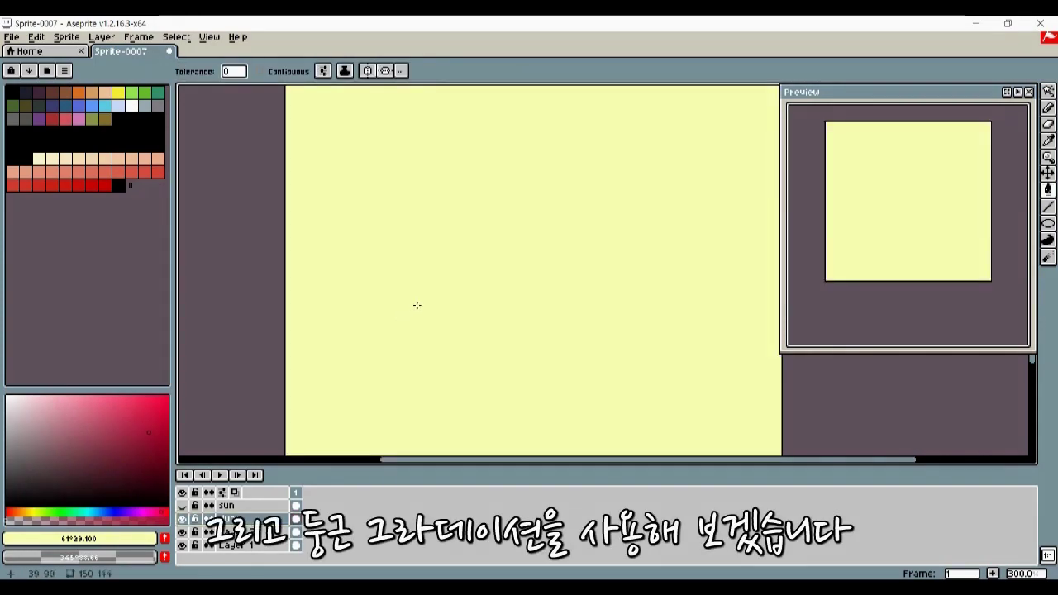
{"action": "key", "text": "ctrl+z"}
Draw an undithered radial glow about 21 px across on the dung layer and copy it into a row of five.
{"action": "key", "text": "shift+g"}
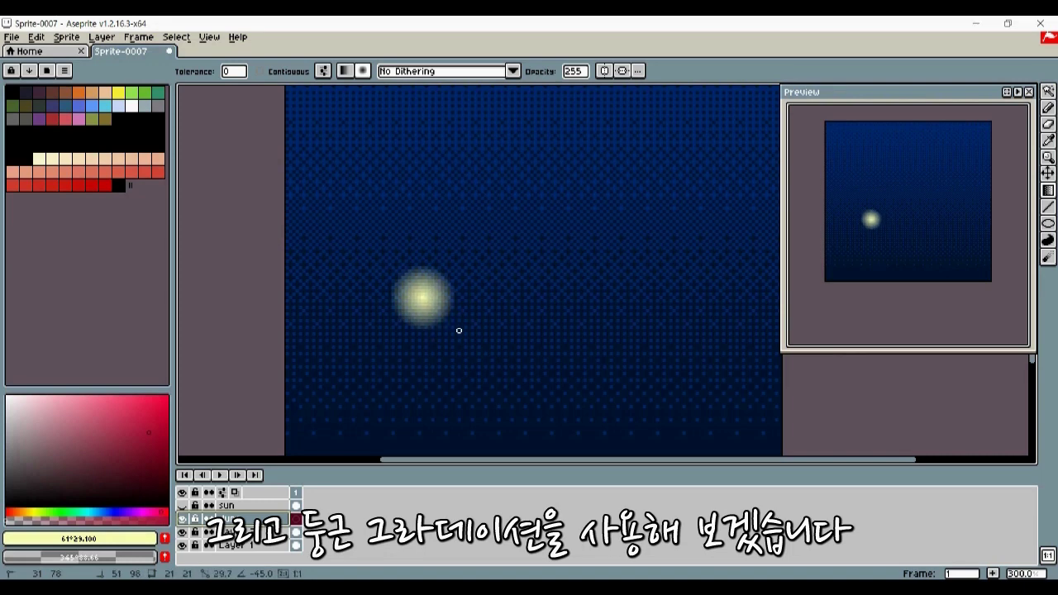
{"action": "key", "text": "z"}
{"action": "left_click_drag", "start_coordinate": [500, 329], "coordinate": [402, 315]}
{"action": "key", "text": "v"}
{"action": "key", "text": "m"}
{"action": "left_click_drag", "start_coordinate": [436, 285], "coordinate": [360, 353]}
{"action": "left_click_drag", "start_coordinate": [399, 315], "coordinate": [531, 315], "text": "ctrl"}
{"action": "left_click_drag", "start_coordinate": [530, 316], "coordinate": [665, 320], "text": "ctrl"}
Move the row of glows lower in the sky and raise the rightmost glow level with the others.
{"action": "left_click_drag", "start_coordinate": [703, 268], "coordinate": [354, 365]}
{"action": "left_click_drag", "start_coordinate": [484, 315], "coordinate": [479, 356]}
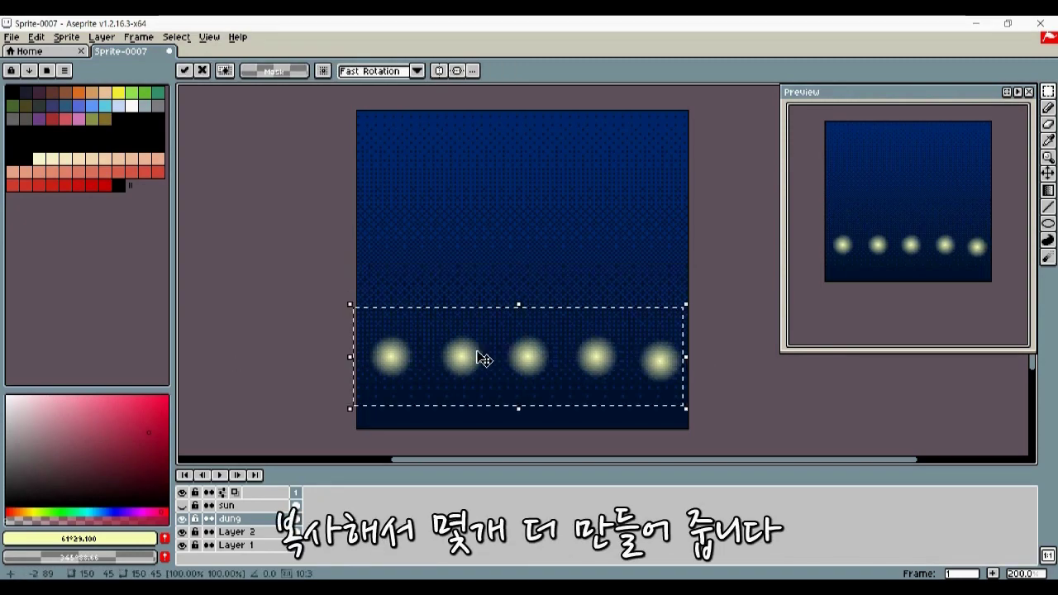
{"action": "key", "text": "ctrl+d"}
{"action": "key", "text": "z"}
{"action": "left_click", "coordinate": [649, 359]}
{"action": "key", "text": "m"}
{"action": "left_click_drag", "start_coordinate": [622, 319], "coordinate": [707, 412]}
{"action": "left_click_drag", "start_coordinate": [672, 380], "coordinate": [673, 373]}
{"action": "left_click", "coordinate": [619, 218]}
{"action": "key", "text": "z"}
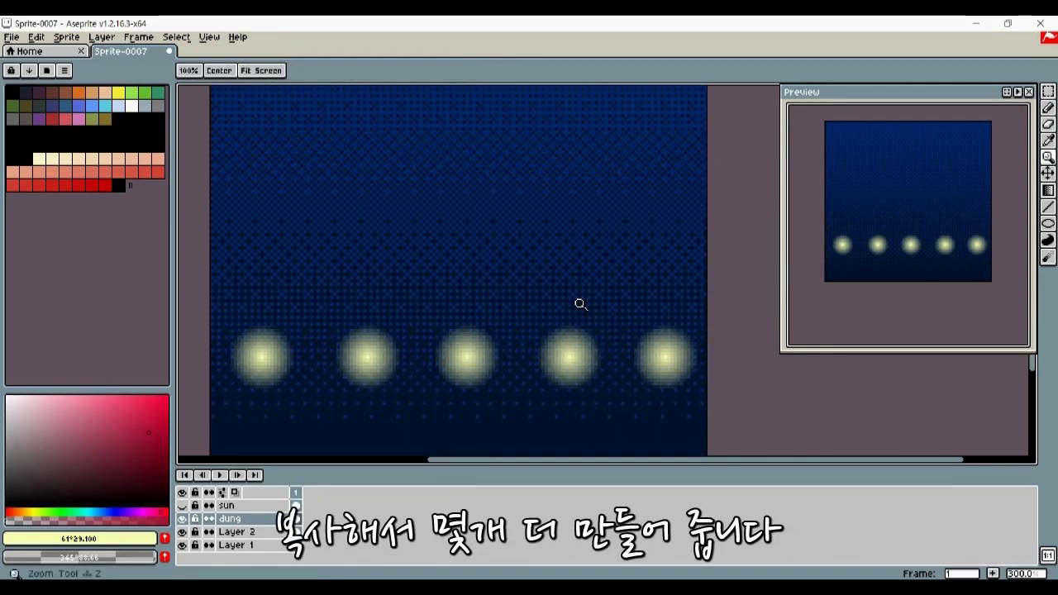
Add a new layer above dung and choose an opaque dark maroon foreground (HSV 345°, 74, 13).
{"action": "left_click_drag", "start_coordinate": [463, 307], "coordinate": [577, 307]}
{"action": "key", "text": "shift+n"}
{"action": "left_click", "coordinate": [69, 408]}
{"action": "left_click", "coordinate": [551, 324]}
{"action": "key", "text": "g"}
{"action": "key", "text": "b"}
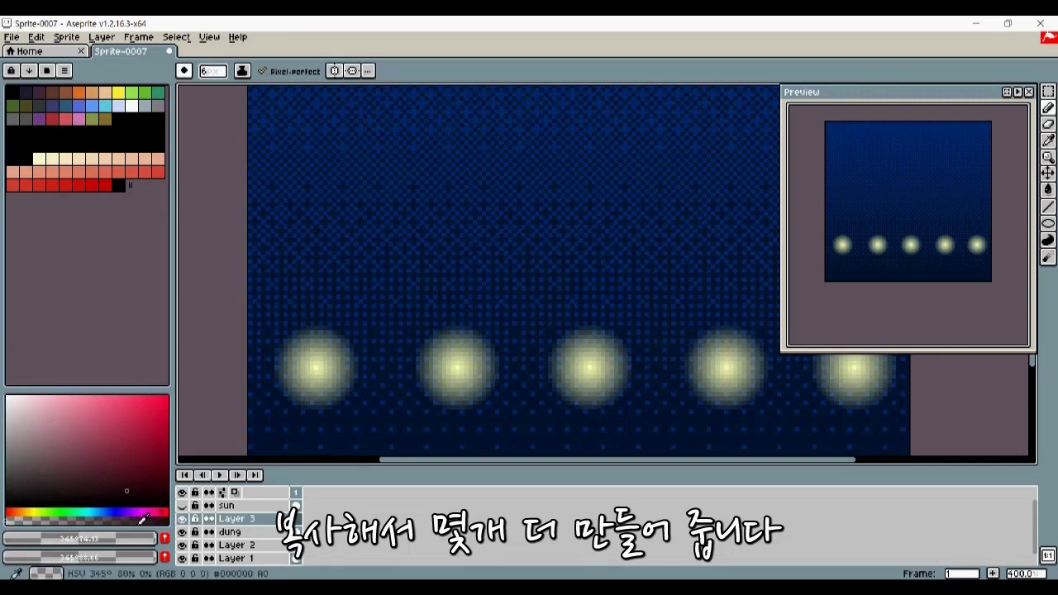
{"action": "left_click", "coordinate": [127, 491]}
Draw a maroon street lamp with a straight post, curved arm and flat head using a 1 px pencil.
{"action": "left_click", "coordinate": [416, 210]}
{"action": "key", "text": "minus"}
{"action": "key", "text": "minus"}
{"action": "key", "text": "minus"}
{"action": "key", "text": "minus"}
{"action": "key", "text": "minus"}
{"action": "left_click_drag", "start_coordinate": [408, 188], "coordinate": [408, 286]}
{"action": "key", "text": "z"}
{"action": "double_click", "coordinate": [412, 210]}
{"action": "key", "text": "b"}
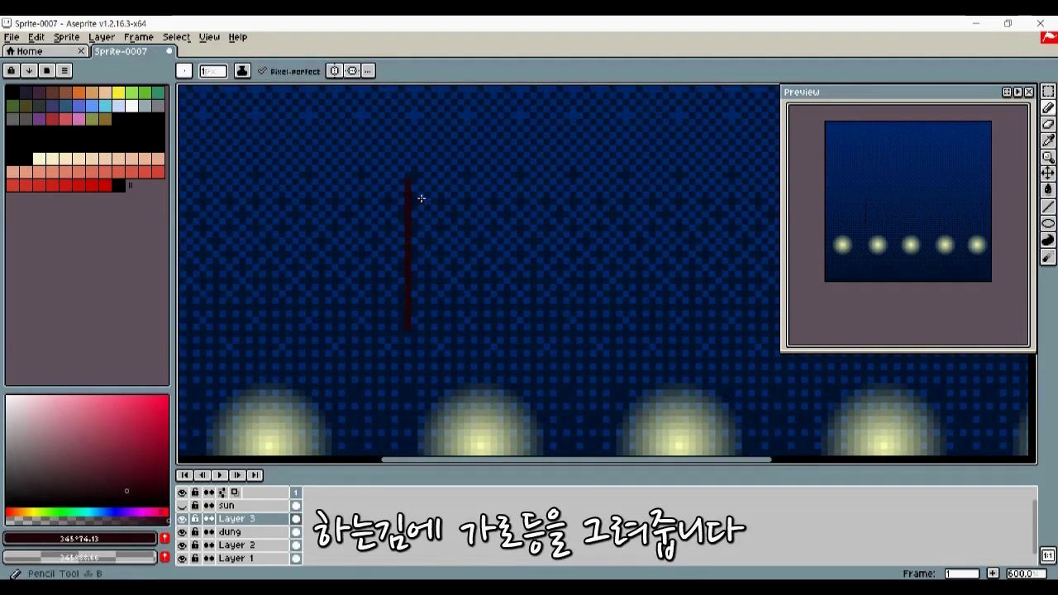
{"action": "left_click", "coordinate": [414, 322], "text": "shift"}
{"action": "mouse_move", "coordinate": [415, 108]}
{"action": "left_mouse_down"}
{"action": "mouse_move", "coordinate": [420, 216]}
{"action": "mouse_move", "coordinate": [420, 156]}
{"action": "mouse_move", "coordinate": [428, 197]}
{"action": "mouse_move", "coordinate": [520, 187]}
{"action": "left_mouse_up"}
{"action": "key", "text": "ctrl+z"}
{"action": "left_click_drag", "start_coordinate": [484, 244], "coordinate": [477, 234]}
Add a near-white light strip (HSV 345°, 2, 99) under the lamp head and a cream highlight along the inner edge.
{"action": "left_click", "coordinate": [10, 395]}
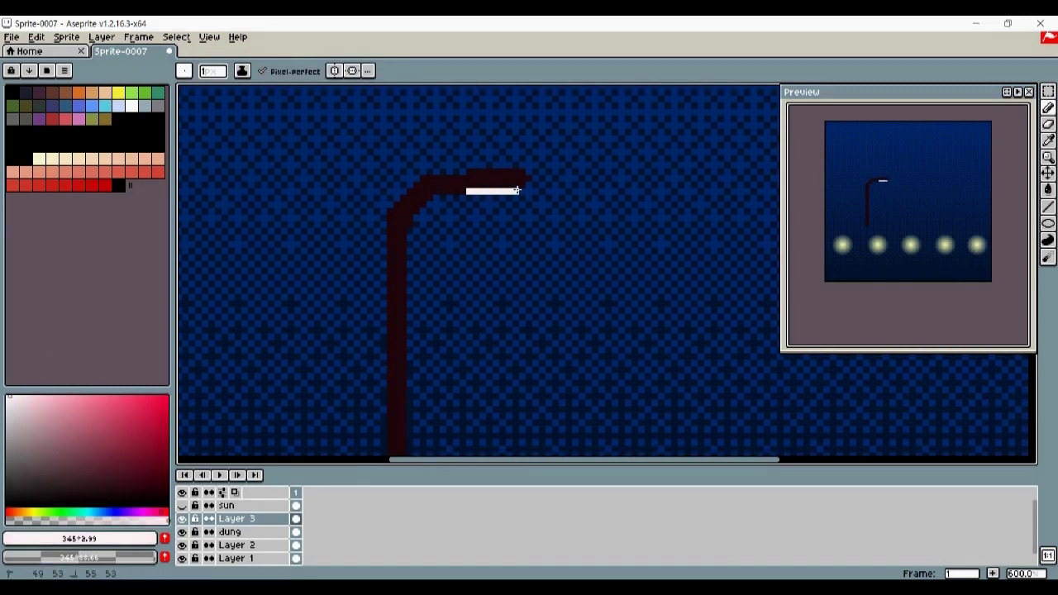
{"action": "left_click_drag", "start_coordinate": [517, 189], "coordinate": [523, 190]}
{"action": "key", "text": "w"}
{"action": "left_click", "coordinate": [496, 179]}
{"action": "left_click_drag", "start_coordinate": [496, 178], "coordinate": [518, 147]}
{"action": "left_click", "coordinate": [47, 158]}
{"action": "key", "text": "b"}
{"action": "mouse_move", "coordinate": [452, 167]}
{"action": "left_mouse_down"}
{"action": "mouse_move", "coordinate": [425, 199]}
{"action": "mouse_move", "coordinate": [426, 380]}
{"action": "left_mouse_up"}
{"action": "key", "text": "ctrl+d"}
Move the street lamp towards the glows and shorten its arm to suit the glow size.
{"action": "scroll", "coordinate": [482, 206], "scroll_direction": "down", "scroll_amount": 2}
{"action": "key", "text": "v"}
{"action": "mouse_move", "coordinate": [446, 181]}
{"action": "left_mouse_down"}
{"action": "mouse_move", "coordinate": [360, 303]}
{"action": "mouse_move", "coordinate": [335, 300]}
{"action": "left_mouse_up"}
{"action": "left_click_drag", "start_coordinate": [397, 216], "coordinate": [503, 125]}
{"action": "left_click_drag", "start_coordinate": [508, 124], "coordinate": [504, 179]}
{"action": "key", "text": "m"}
{"action": "left_click_drag", "start_coordinate": [542, 145], "coordinate": [482, 190]}
{"action": "mouse_move", "coordinate": [510, 170]}
{"action": "left_mouse_down"}
{"action": "mouse_move", "coordinate": [490, 171]}
{"action": "mouse_move", "coordinate": [511, 168]}
{"action": "left_mouse_up"}
{"action": "key", "text": "ctrl+d"}
Reorder the layers so Layer 3 lies below dung, and place the lamp head under the leftmost glow.
{"action": "key", "text": "z"}
{"action": "left_click_drag", "start_coordinate": [248, 518], "coordinate": [248, 538]}
{"action": "key", "text": "v"}
{"action": "left_click_drag", "start_coordinate": [445, 202], "coordinate": [326, 279]}
{"action": "key", "text": "alt"}
Copy the street lamp along the ground so each of the other four glows has its own lamp.
{"action": "key", "text": "m"}
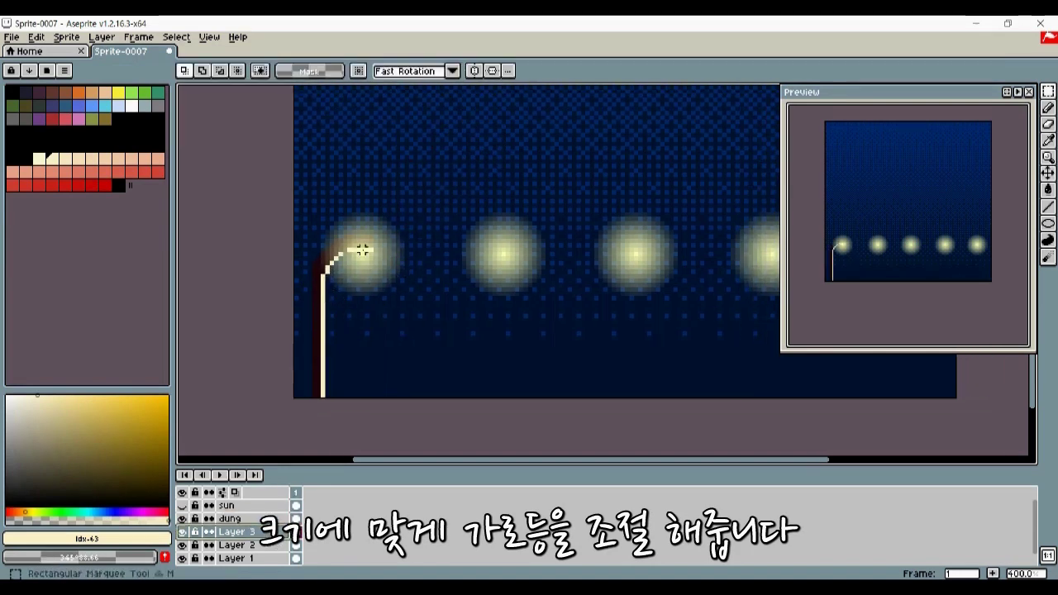
{"action": "left_click_drag", "start_coordinate": [408, 191], "coordinate": [294, 396]}
{"action": "left_click_drag", "start_coordinate": [329, 309], "coordinate": [461, 309]}
{"action": "key", "text": "ctrl+z"}
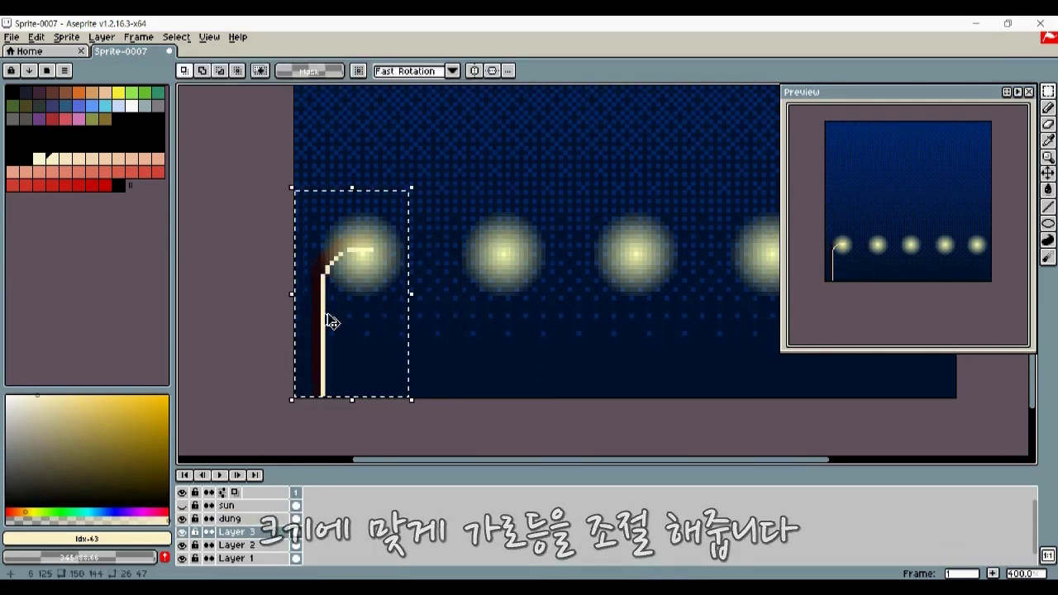
{"action": "left_click_drag", "start_coordinate": [325, 322], "coordinate": [572, 348]}
{"action": "left_click_drag", "start_coordinate": [572, 348], "coordinate": [614, 349]}
{"action": "left_click_drag", "start_coordinate": [477, 325], "coordinate": [630, 316]}
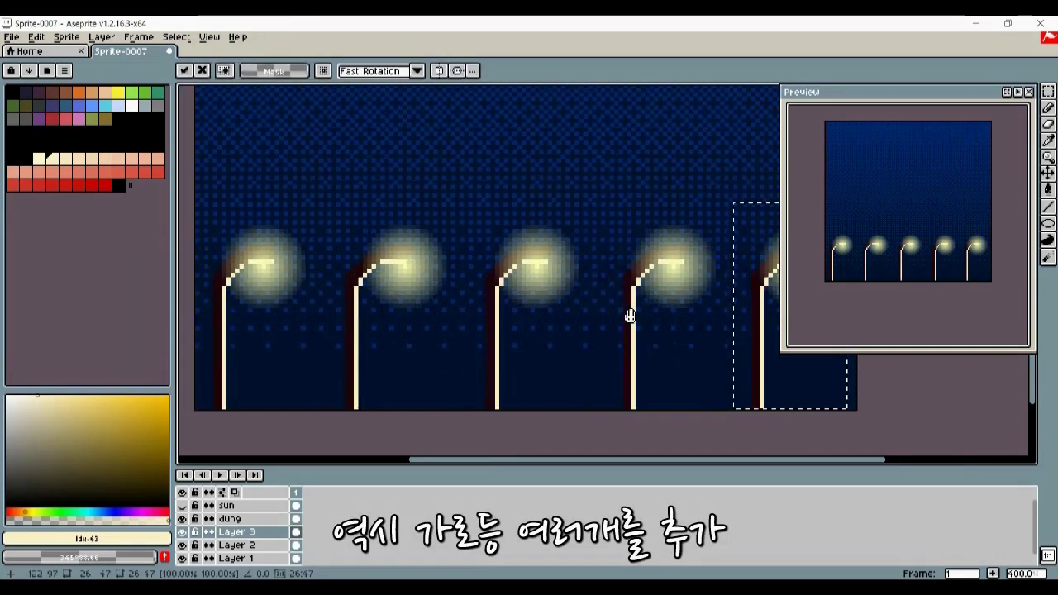
Nudge the second street lamp slightly right to line it up with its glow.
{"action": "key", "text": "v"}
{"action": "key", "text": "m"}
{"action": "left_click_drag", "start_coordinate": [440, 217], "coordinate": [333, 407]}
{"action": "left_click_drag", "start_coordinate": [353, 351], "coordinate": [439, 315]}
{"action": "key", "text": "ctrl+d"}
{"action": "left_click_drag", "start_coordinate": [368, 310], "coordinate": [446, 302]}
{"action": "scroll", "coordinate": [429, 312], "scroll_direction": "down", "scroll_amount": 3}
{"action": "scroll", "coordinate": [487, 248], "scroll_direction": "up", "scroll_amount": 2}
{"action": "scroll", "coordinate": [509, 256], "scroll_direction": "down", "scroll_amount": 1}
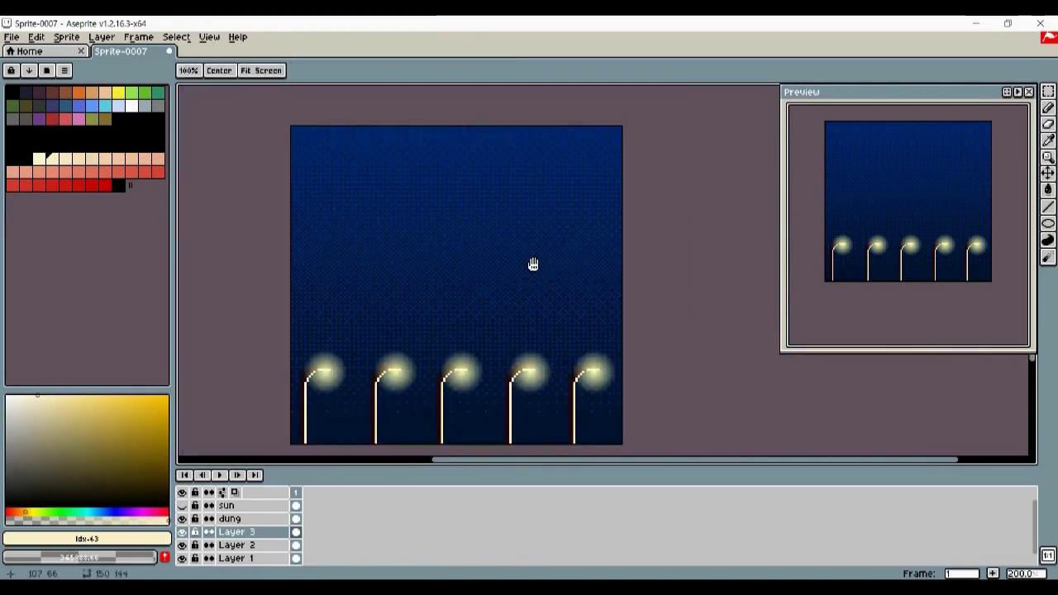
Try spraying cream stars onto Layer 3 with the Spray tool at widths 13 and 22.
{"action": "key", "text": "shift+b"}
{"action": "left_click", "coordinate": [508, 228]}
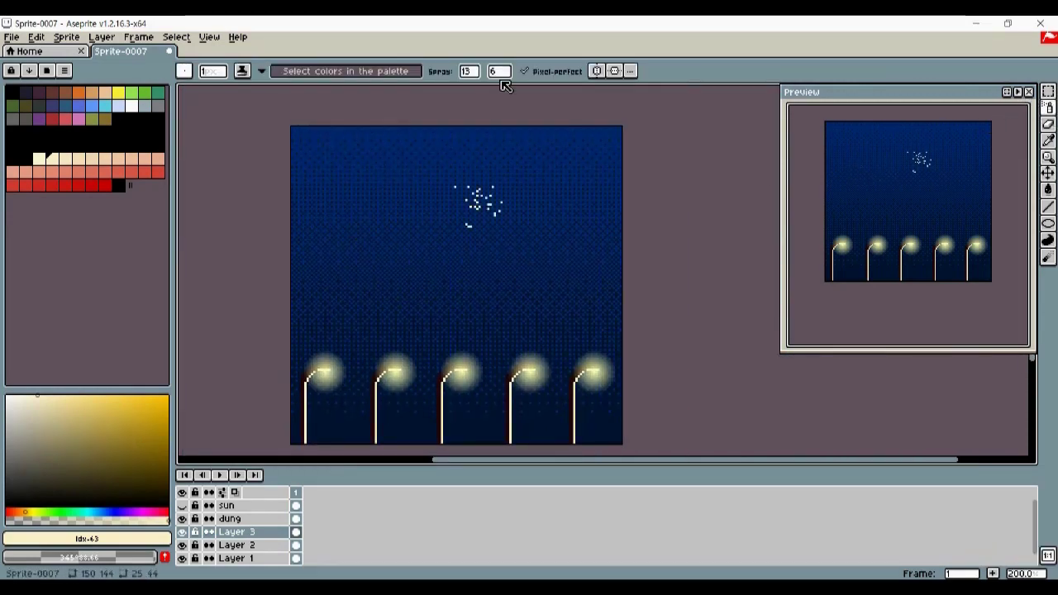
{"action": "key", "text": "ctrl+z"}
{"action": "left_click", "coordinate": [469, 71]}
{"action": "left_click_drag", "start_coordinate": [524, 89], "coordinate": [547, 89]}
{"action": "left_click_drag", "start_coordinate": [512, 162], "coordinate": [576, 198]}
{"action": "mouse_move", "coordinate": [463, 235]}
{"action": "left_mouse_down"}
{"action": "mouse_move", "coordinate": [413, 248]}
{"action": "mouse_move", "coordinate": [335, 244]}
{"action": "left_mouse_up"}
{"action": "key", "text": "ctrl+z"}
{"action": "key", "text": "ctrl+z"}
{"action": "key", "text": "ctrl+z"}
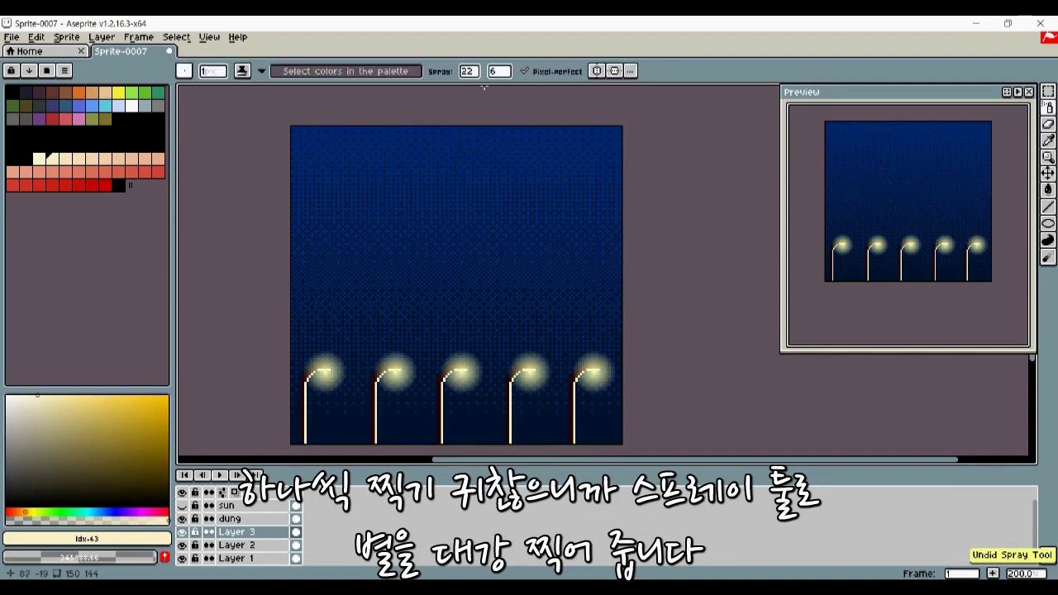
Set the spray width to 32 and add a new layer named star above Layer 3.
{"action": "left_click_drag", "start_coordinate": [469, 71], "coordinate": [595, 89]}
{"action": "left_click", "coordinate": [256, 539]}
{"action": "key", "text": "shift+n"}
{"action": "double_click", "coordinate": [247, 536]}
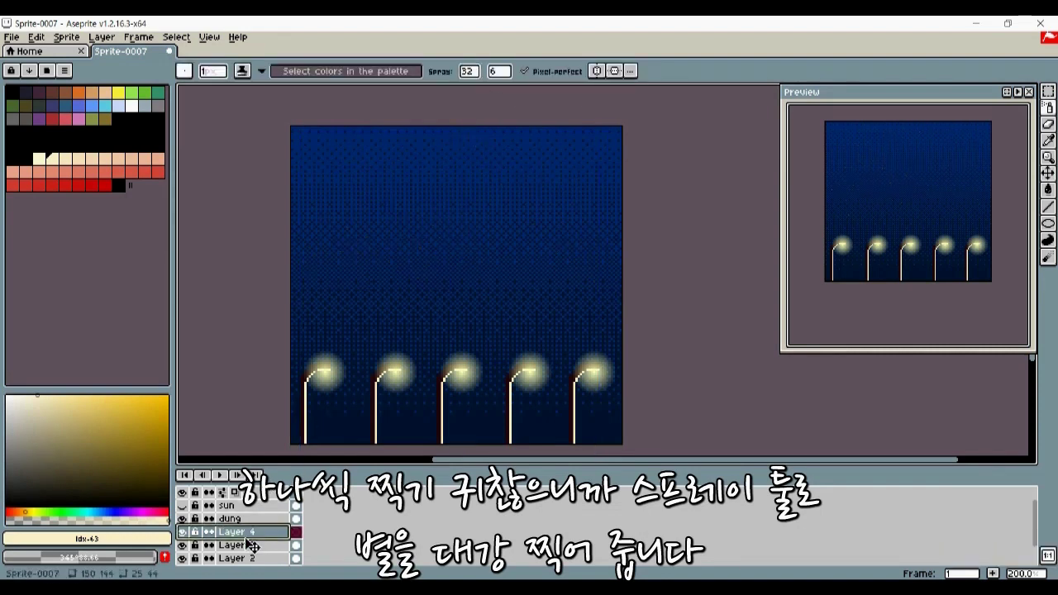
{"action": "type", "text": "star"}
{"action": "key", "text": "Return"}
Try spraying dense bursts of stars on the star layer with the spray speed raised to 38.
{"action": "left_click", "coordinate": [476, 72]}
{"action": "left_click", "coordinate": [448, 209]}
{"action": "left_click_drag", "start_coordinate": [498, 71], "coordinate": [541, 89]}
{"action": "left_click", "coordinate": [567, 186]}
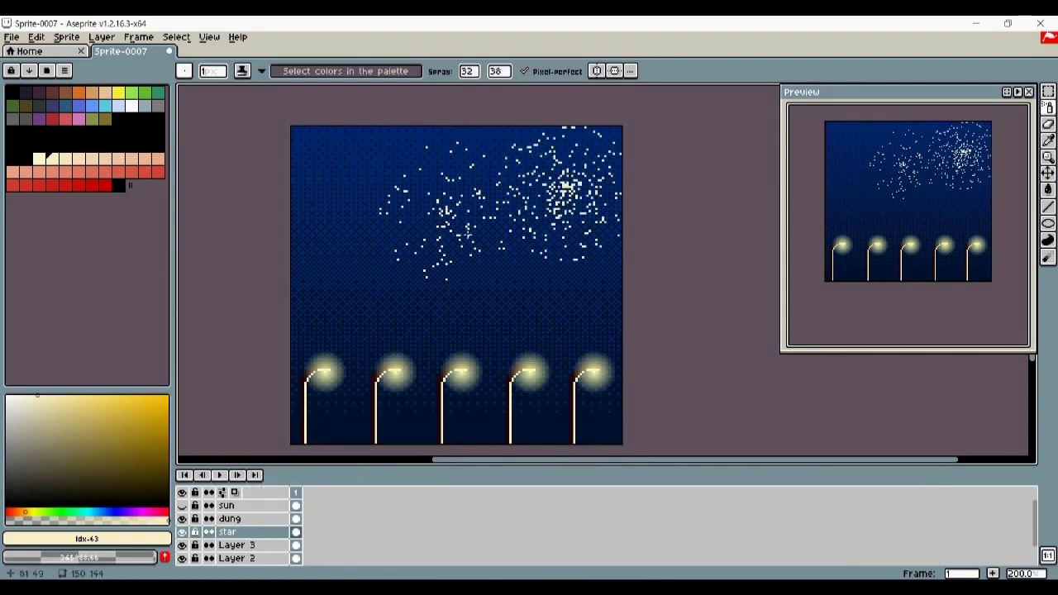
{"action": "key", "text": "ctrl+z"}
{"action": "key", "text": "ctrl+z"}
{"action": "left_click", "coordinate": [311, 206]}
{"action": "left_click", "coordinate": [455, 167]}
{"action": "left_click", "coordinate": [468, 260]}
{"action": "key", "text": "ctrl+z"}
{"action": "key", "text": "ctrl+z"}
{"action": "key", "text": "ctrl+z"}
Set the spray width to 32 and speed to 1, and scatter sparse cream stars across the upper sky.
{"action": "mouse_move", "coordinate": [469, 71]}
{"action": "left_mouse_down"}
{"action": "mouse_move", "coordinate": [474, 94]}
{"action": "mouse_move", "coordinate": [594, 91]}
{"action": "left_mouse_up"}
{"action": "left_click_drag", "start_coordinate": [498, 72], "coordinate": [482, 94]}
{"action": "left_click_drag", "start_coordinate": [537, 172], "coordinate": [352, 244]}
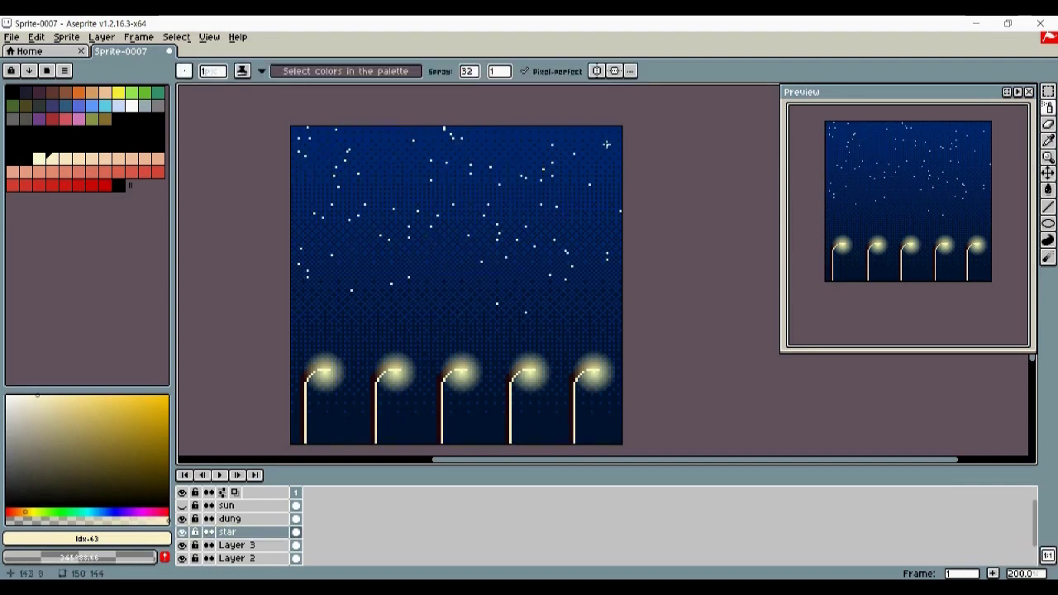
{"action": "key", "text": "z"}
{"action": "scroll", "coordinate": [606, 145], "scroll_direction": "down", "scroll_amount": 1}
{"action": "scroll", "coordinate": [581, 189], "scroll_direction": "up", "scroll_amount": 5}
{"action": "scroll", "coordinate": [590, 267], "scroll_direction": "down", "scroll_amount": 5}
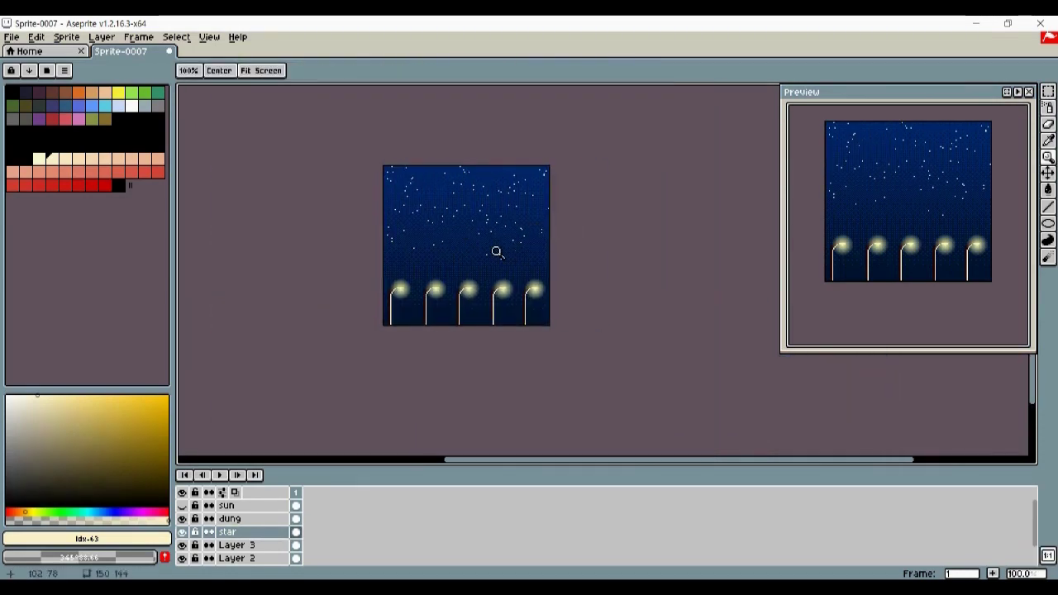
Try softening the stars with the Blur tool at opacity 255.
{"action": "scroll", "coordinate": [496, 252], "scroll_direction": "up", "scroll_amount": 1}
{"action": "key", "text": "r"}
{"action": "key", "text": "shift+r"}
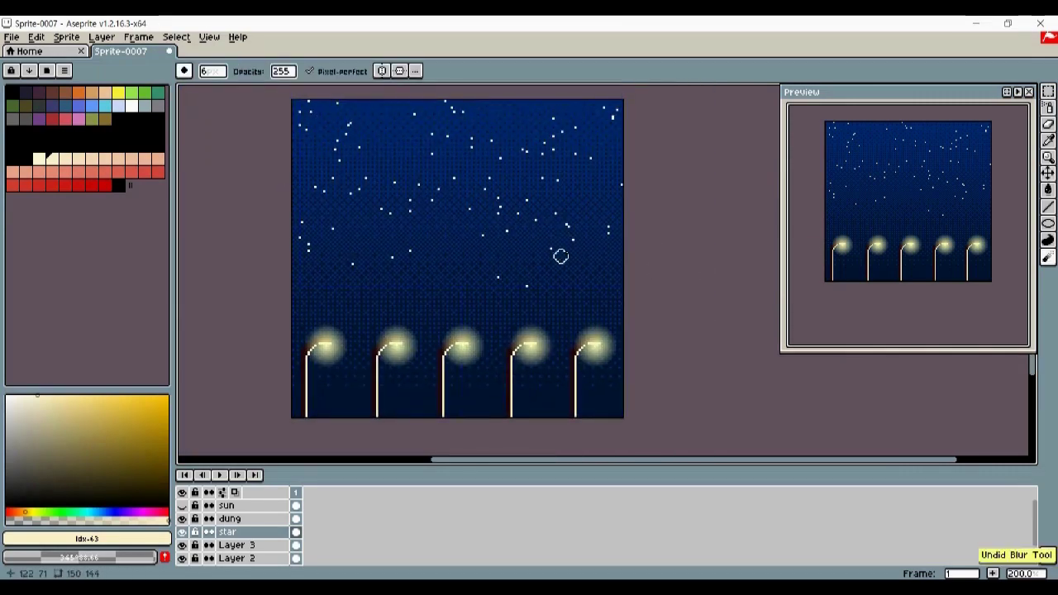
{"action": "key", "text": "ctrl+z"}
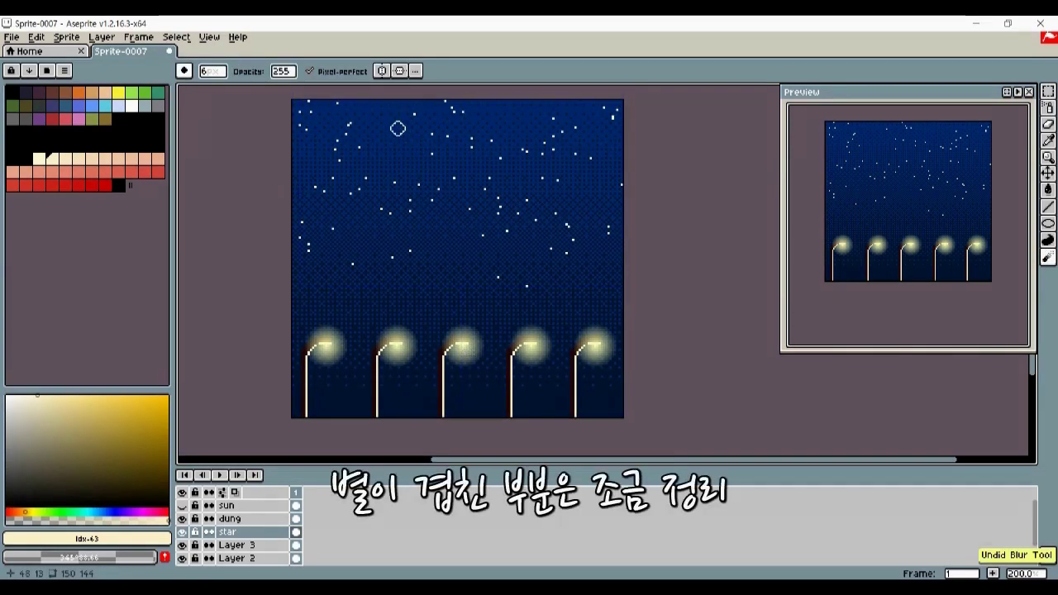
Set the Blur tool's opacity to 134 and soften scattered groups of stars across the sky.
{"action": "left_click_drag", "start_coordinate": [289, 72], "coordinate": [287, 88]}
{"action": "left_click", "coordinate": [283, 73]}
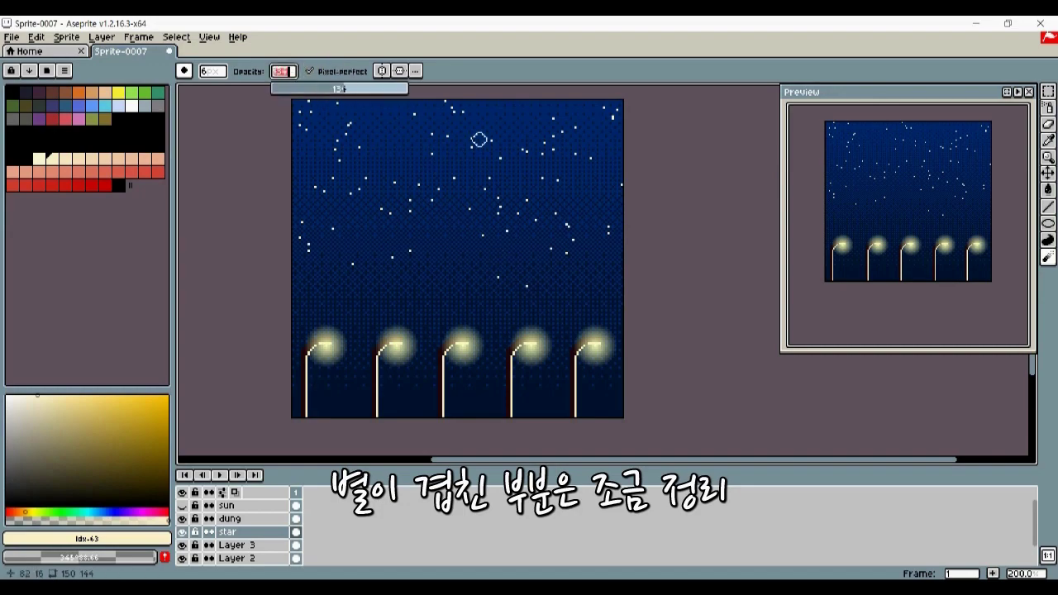
{"action": "key", "text": "z"}
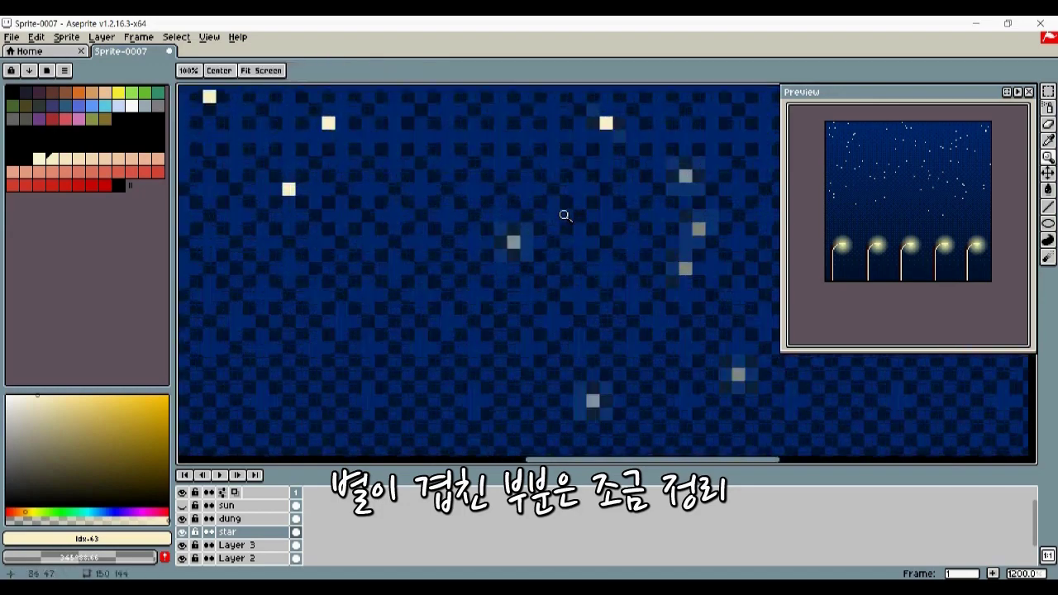
{"action": "scroll", "coordinate": [564, 215], "scroll_direction": "down", "scroll_amount": 6}
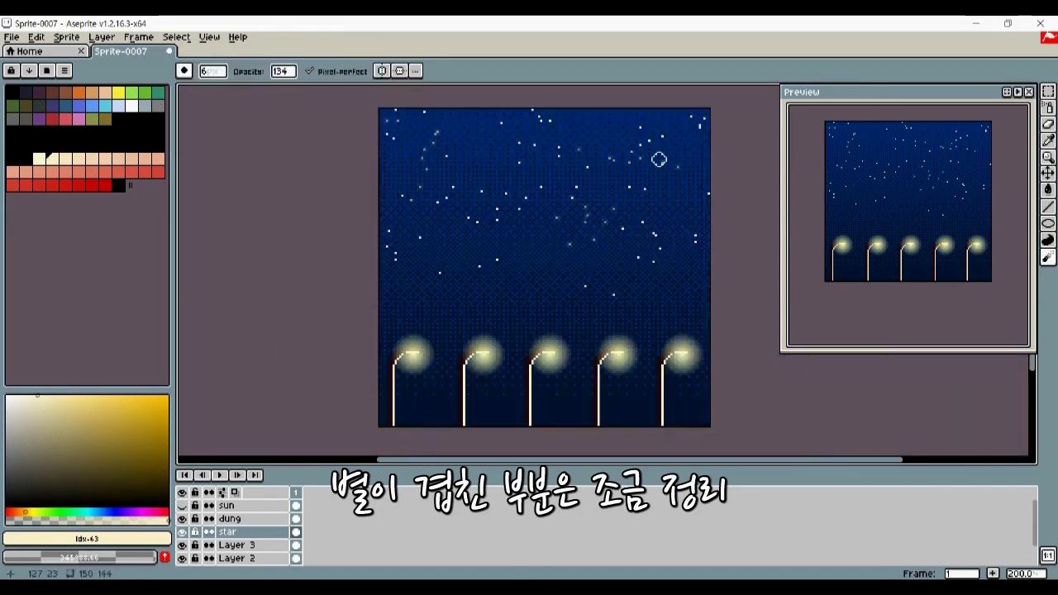
{"action": "key", "text": "space"}
{"action": "scroll", "coordinate": [548, 190], "scroll_direction": "down", "scroll_amount": 1}
{"action": "scroll", "coordinate": [618, 196], "scroll_direction": "up", "scroll_amount": 2}
{"action": "scroll", "coordinate": [620, 177], "scroll_direction": "down", "scroll_amount": 2}
{"action": "scroll", "coordinate": [572, 154], "scroll_direction": "up", "scroll_amount": 2}
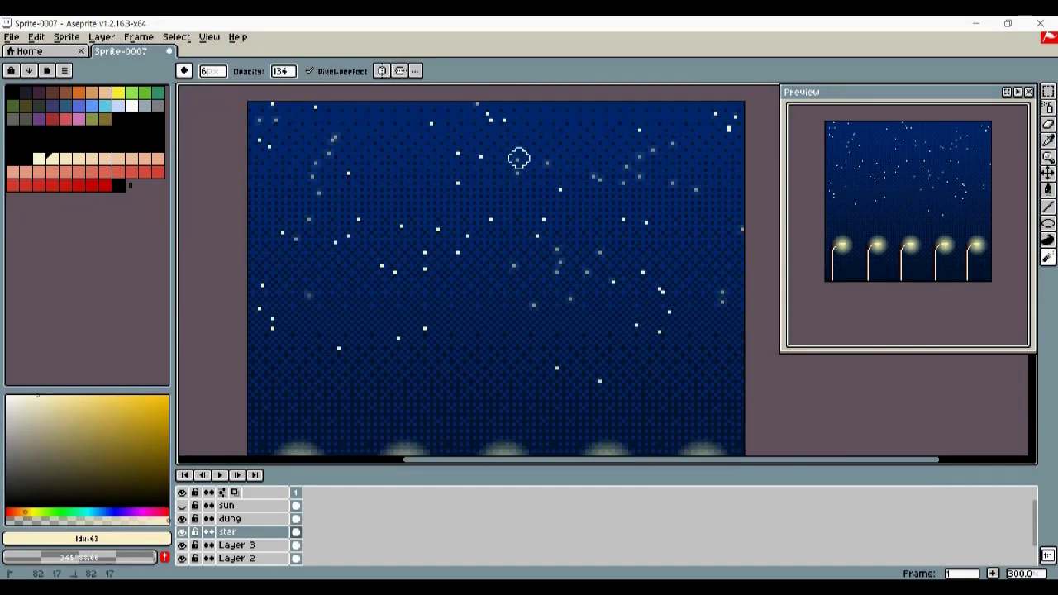
{"action": "key", "text": "space"}
{"action": "scroll", "coordinate": [542, 221], "scroll_direction": "down", "scroll_amount": 3}
{"action": "scroll", "coordinate": [553, 218], "scroll_direction": "up", "scroll_amount": 2}
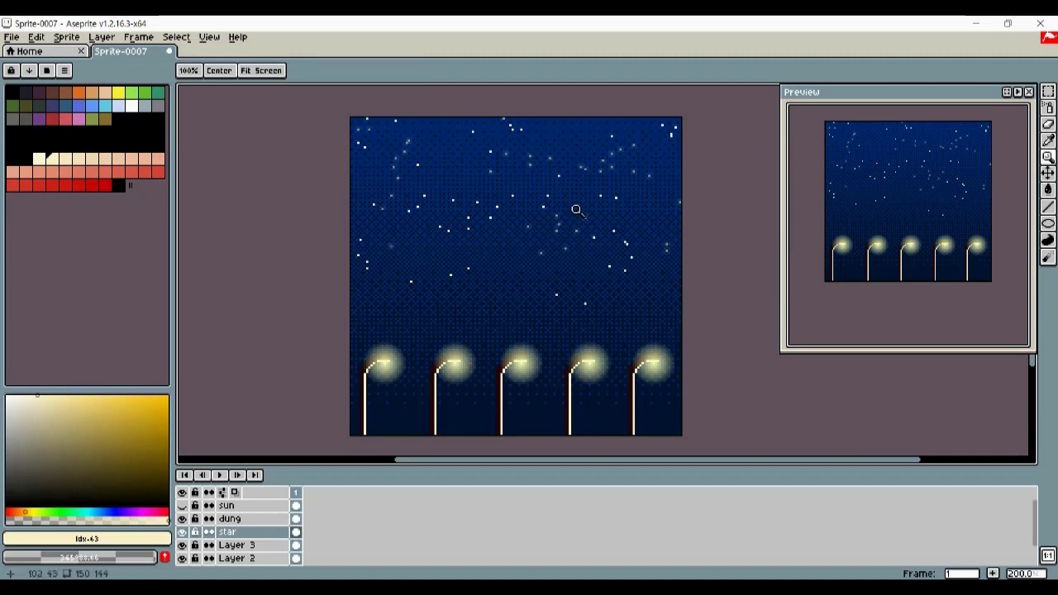
Add a new layer named dung2 above star and hide the dung layer.
{"action": "left_click", "coordinate": [183, 518]}
{"action": "left_click", "coordinate": [183, 518]}
{"action": "key", "text": "shift+n"}
{"action": "double_click", "coordinate": [256, 531]}
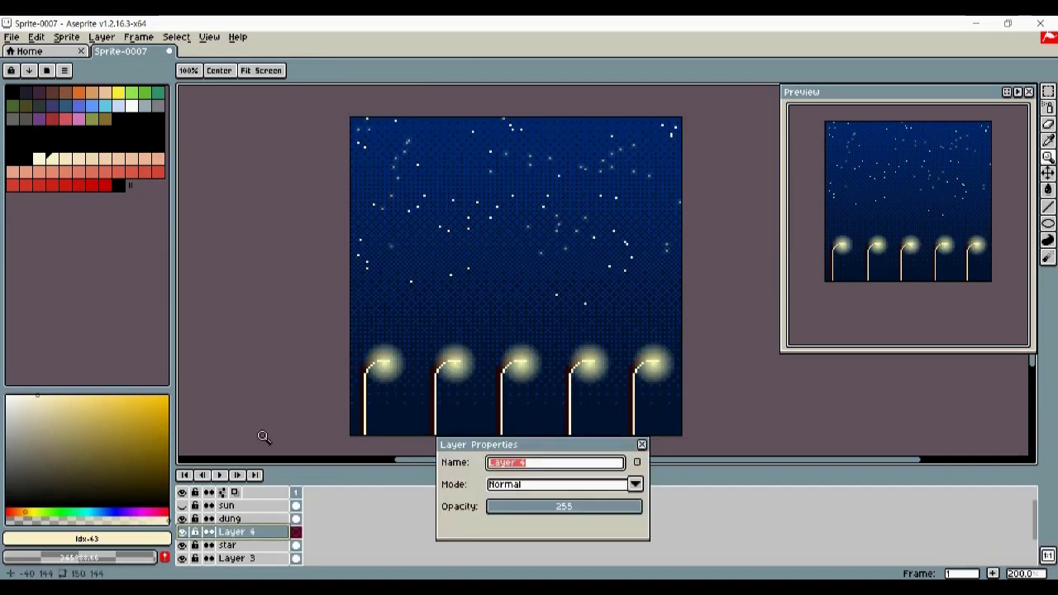
{"action": "type", "text": "dung2"}
{"action": "key", "text": "Return"}
{"action": "left_click", "coordinate": [182, 519]}
Draw a dithered cream radial glow around the leftmost lamp head on the dung2 layer.
{"action": "scroll", "coordinate": [372, 258], "scroll_direction": "up", "scroll_amount": 2}
{"action": "scroll", "coordinate": [471, 264], "scroll_direction": "down", "scroll_amount": 1}
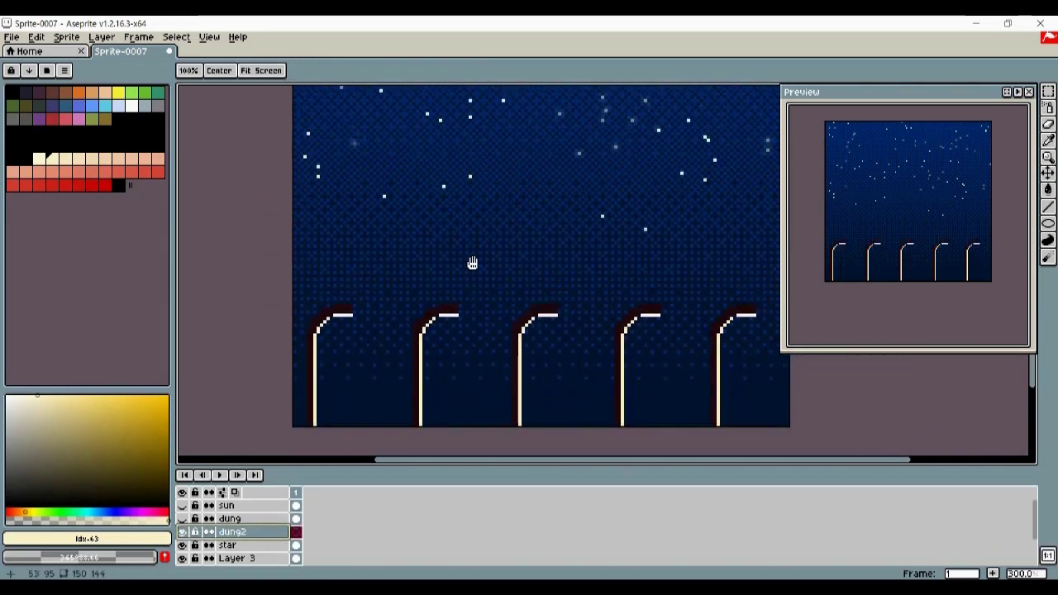
{"action": "key", "text": "g"}
{"action": "left_click", "coordinate": [512, 71]}
{"action": "left_click", "coordinate": [467, 142]}
{"action": "left_click_drag", "start_coordinate": [347, 318], "coordinate": [417, 384]}
{"action": "left_click_drag", "start_coordinate": [377, 351], "coordinate": [350, 317], "text": "ctrl"}
Lower the opacity of the dung2 layer in its layer properties.
{"action": "double_click", "coordinate": [264, 531]}
{"action": "left_click_drag", "start_coordinate": [547, 507], "coordinate": [570, 508]}
{"action": "left_click", "coordinate": [642, 444]}
{"action": "scroll", "coordinate": [478, 339], "scroll_direction": "down", "scroll_amount": 2}
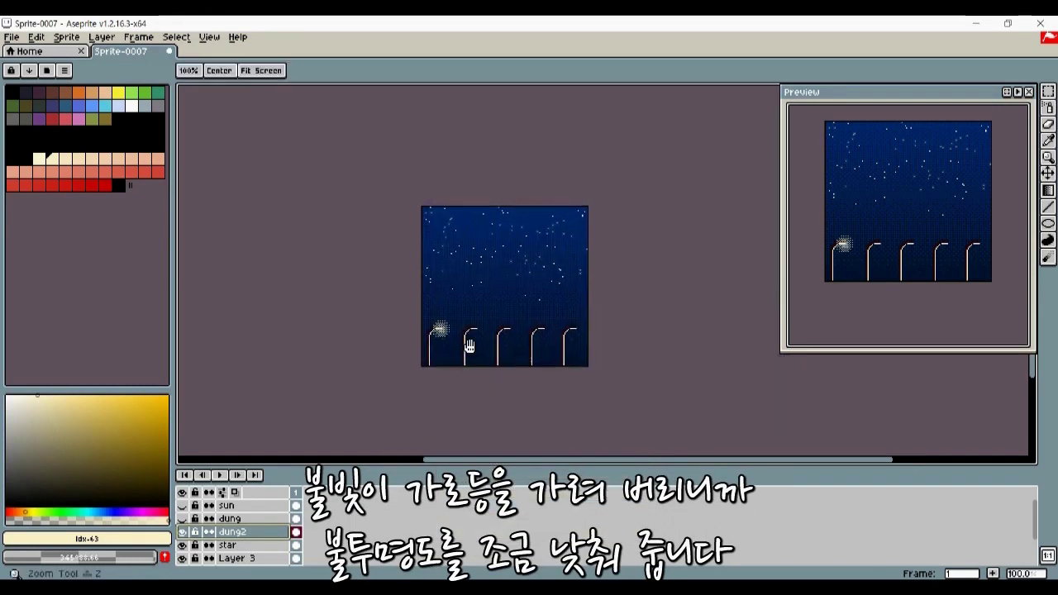
{"action": "scroll", "coordinate": [467, 337], "scroll_direction": "up", "scroll_amount": 3}
{"action": "scroll", "coordinate": [413, 352], "scroll_direction": "down", "scroll_amount": 1}
Try shifting the dithered glow over the leftmost lamp head, and undo the shift and the layer opacity change.
{"action": "left_click_drag", "start_coordinate": [386, 324], "coordinate": [333, 344]}
{"action": "key", "text": "ctrl+z"}
{"action": "key", "text": "ctrl+z"}
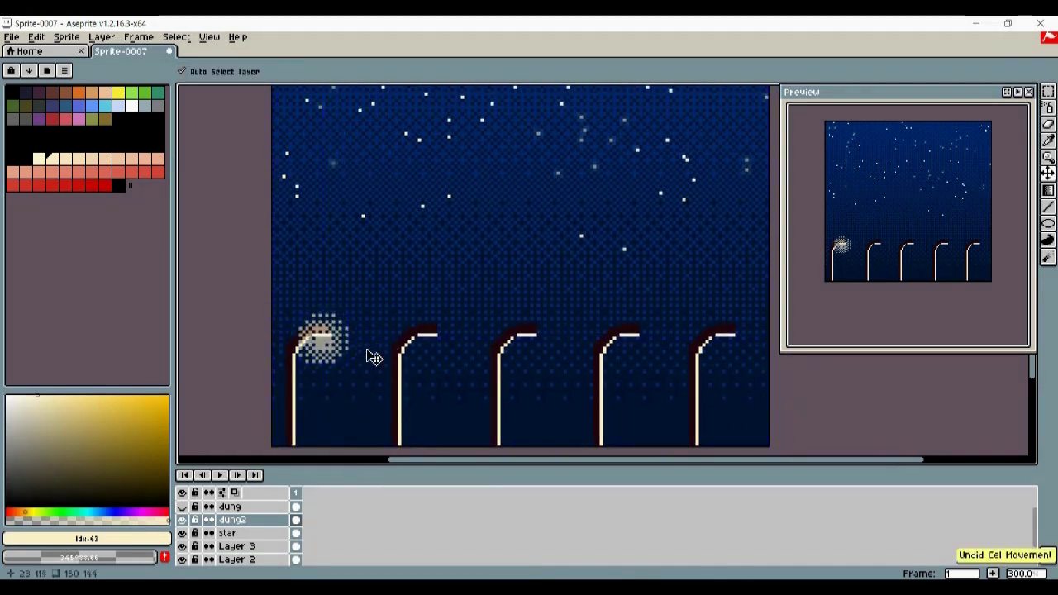
{"action": "key", "text": "ctrl+z"}
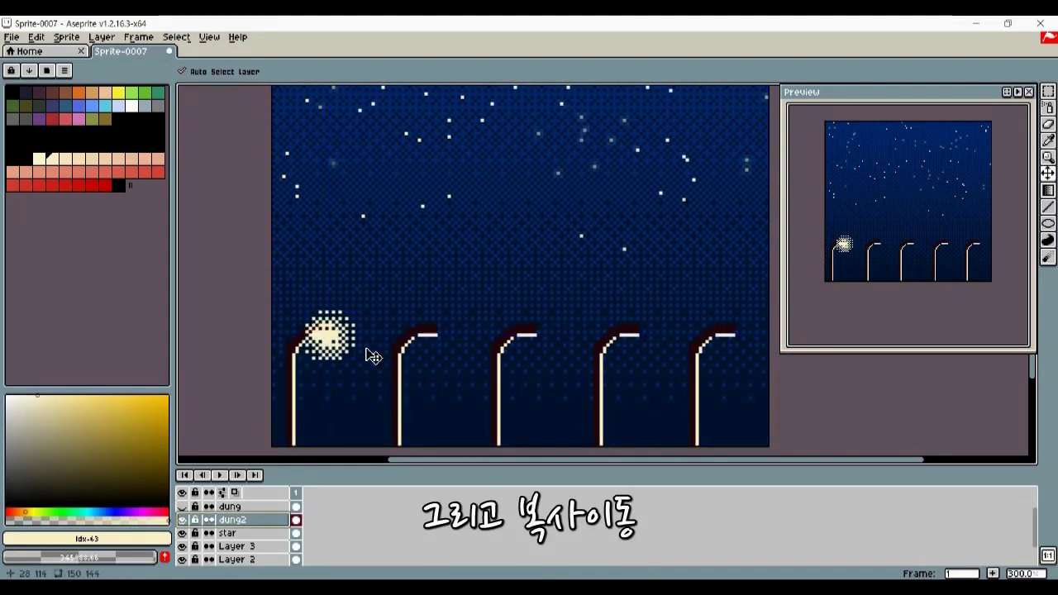
Make the dithered lamp glow semi-transparent by reducing the dung2 layer's opacity.
{"action": "double_click", "coordinate": [257, 519]}
{"action": "left_click_drag", "start_coordinate": [537, 507], "coordinate": [566, 508]}
{"action": "left_click", "coordinate": [641, 445]}
Copy the dithered glow on the dung2 layer onto the other four street lamp heads and deselect the last copy.
{"action": "left_click_drag", "start_coordinate": [332, 344], "coordinate": [531, 348]}
{"action": "key", "text": "ctrl+z"}
{"action": "left_click", "coordinate": [234, 520]}
{"action": "key", "text": "ctrl+t"}
{"action": "left_click_drag", "start_coordinate": [530, 348], "coordinate": [657, 353]}
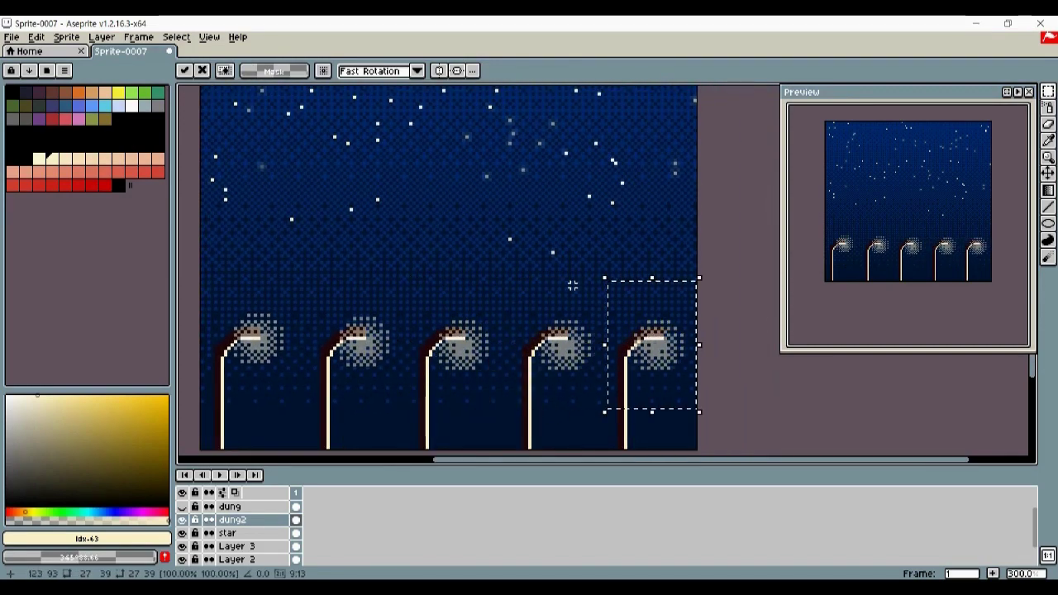
{"action": "left_click", "coordinate": [571, 286]}
{"action": "key", "text": "z"}
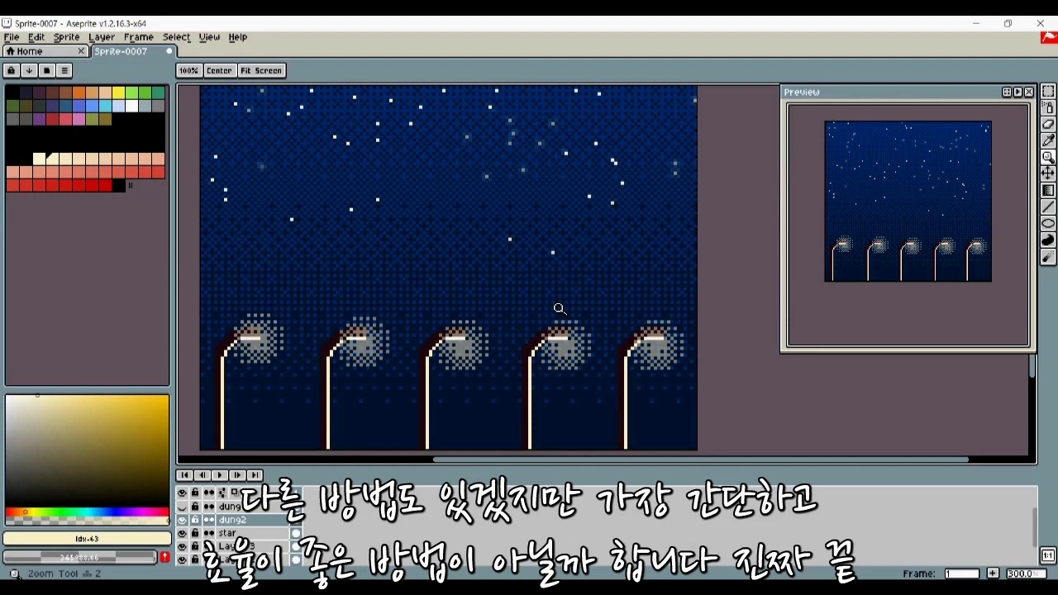